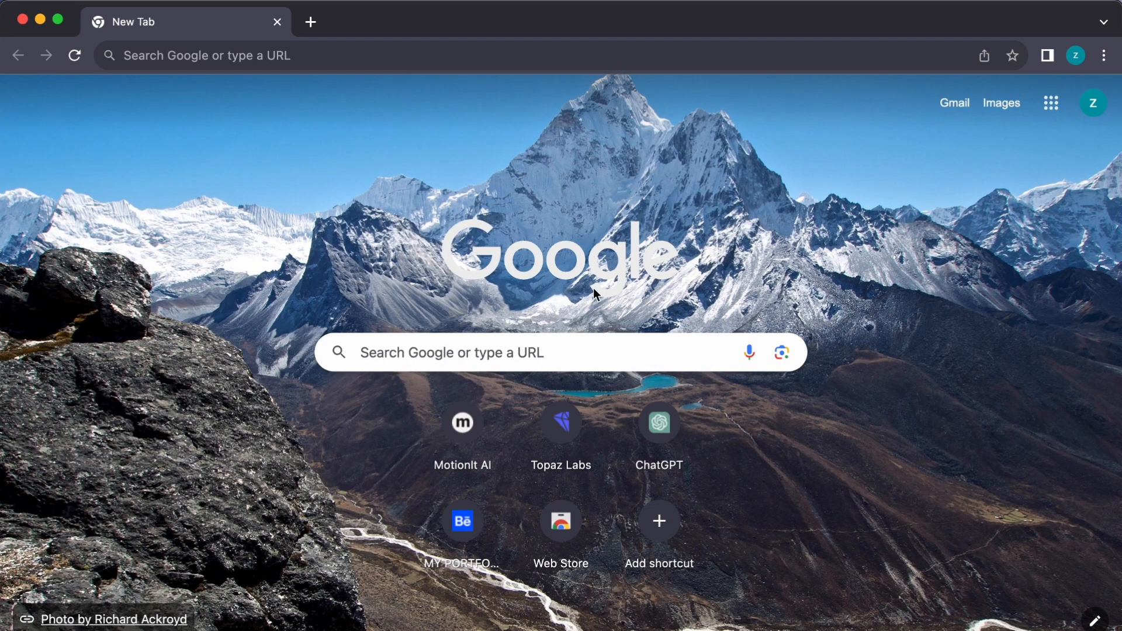
- Open the ecwid.com website
left_click(352, 54)
type("ecwid")
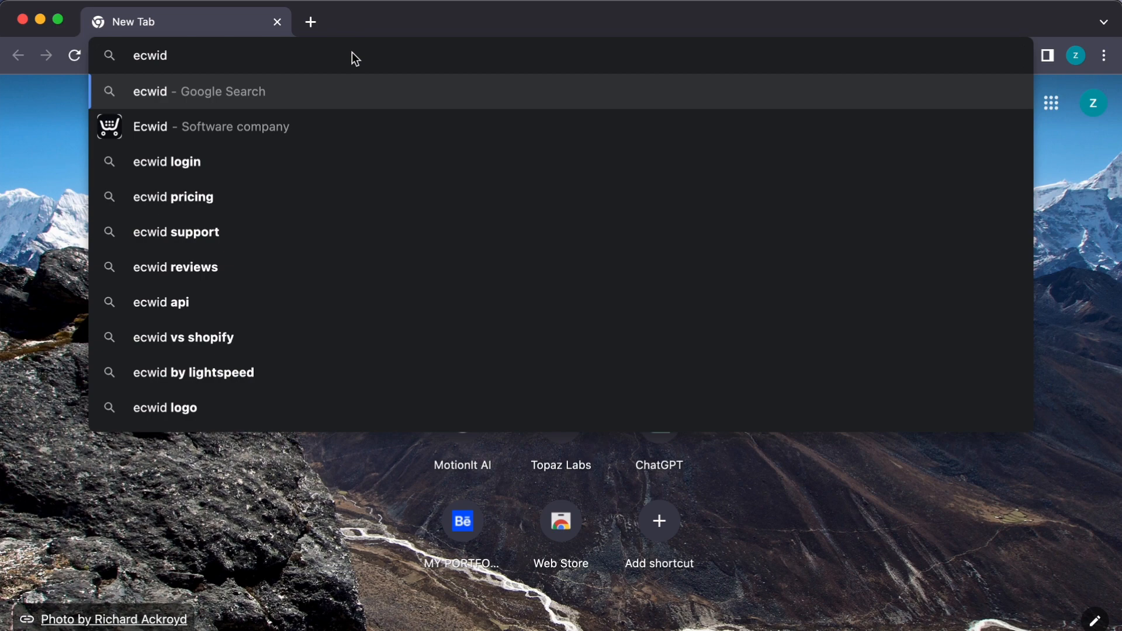
type(".com")
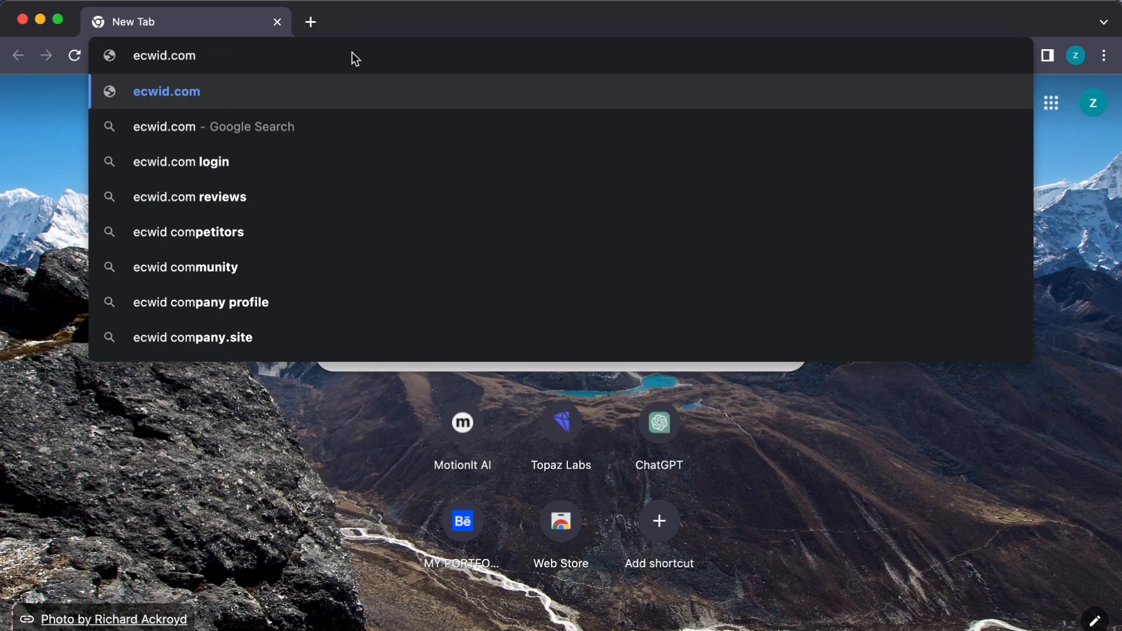
left_click(296, 97)
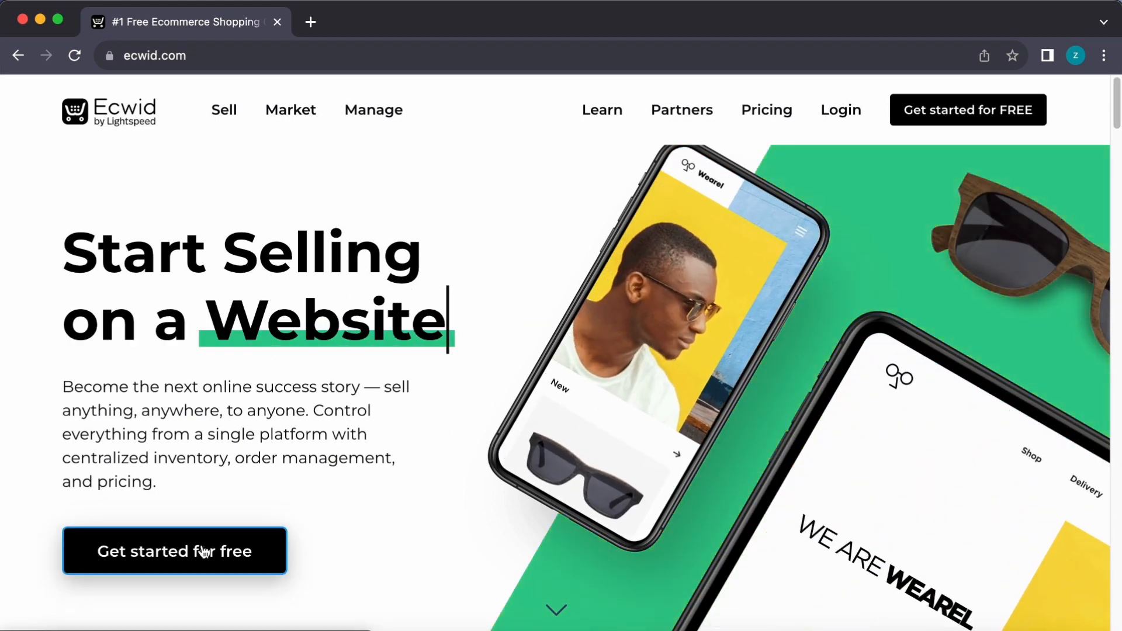
- Start the free registration and sign up with Google
left_click(204, 551)
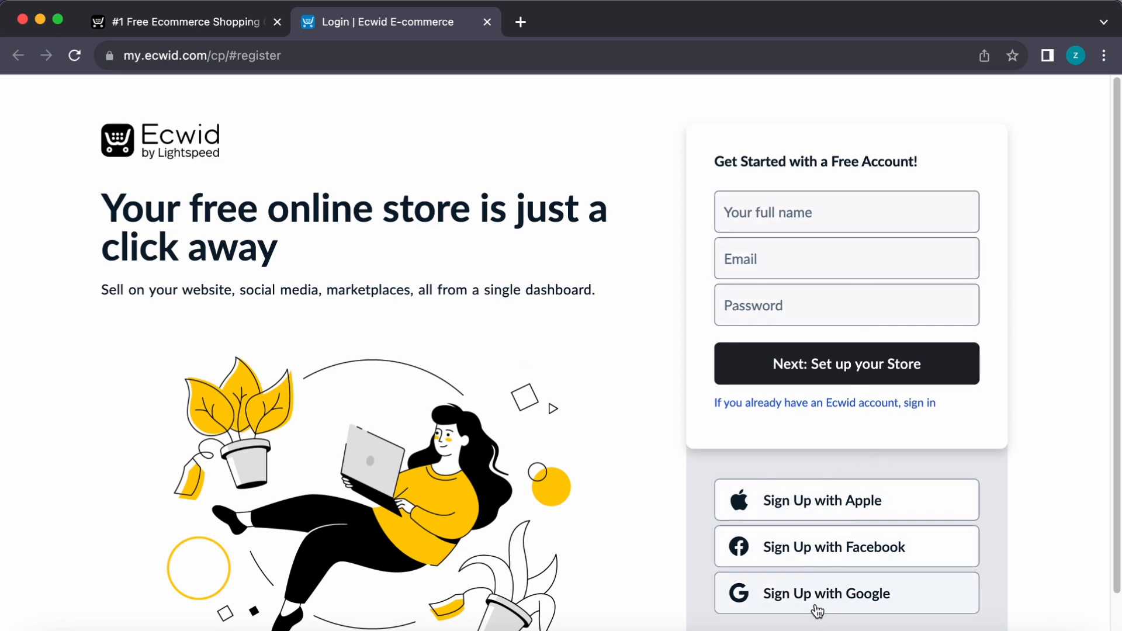
scroll(624, 454, "down", 1)
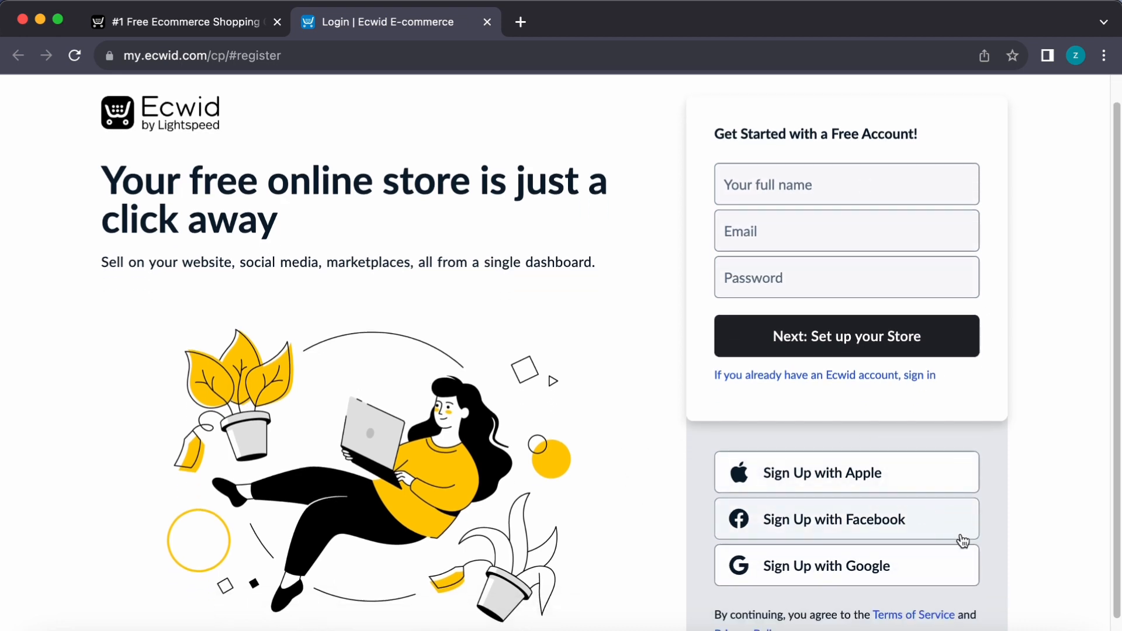
left_click(834, 575)
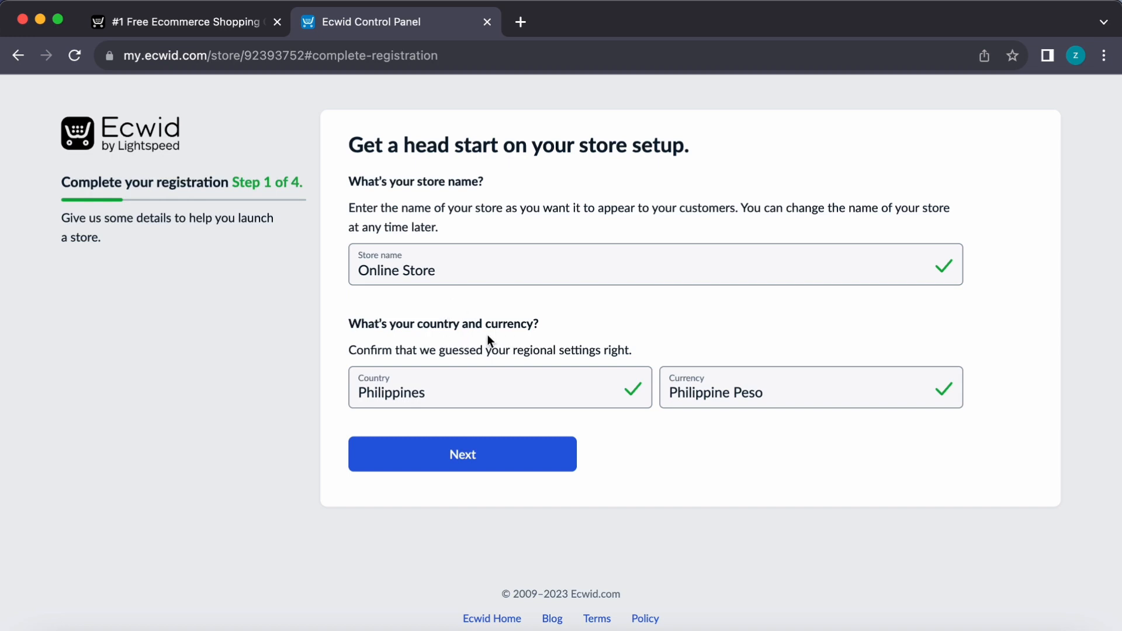
- Set the store name to "Coffee on the woods", keep the suggested country and currency, and continue the registration
left_click(553, 273)
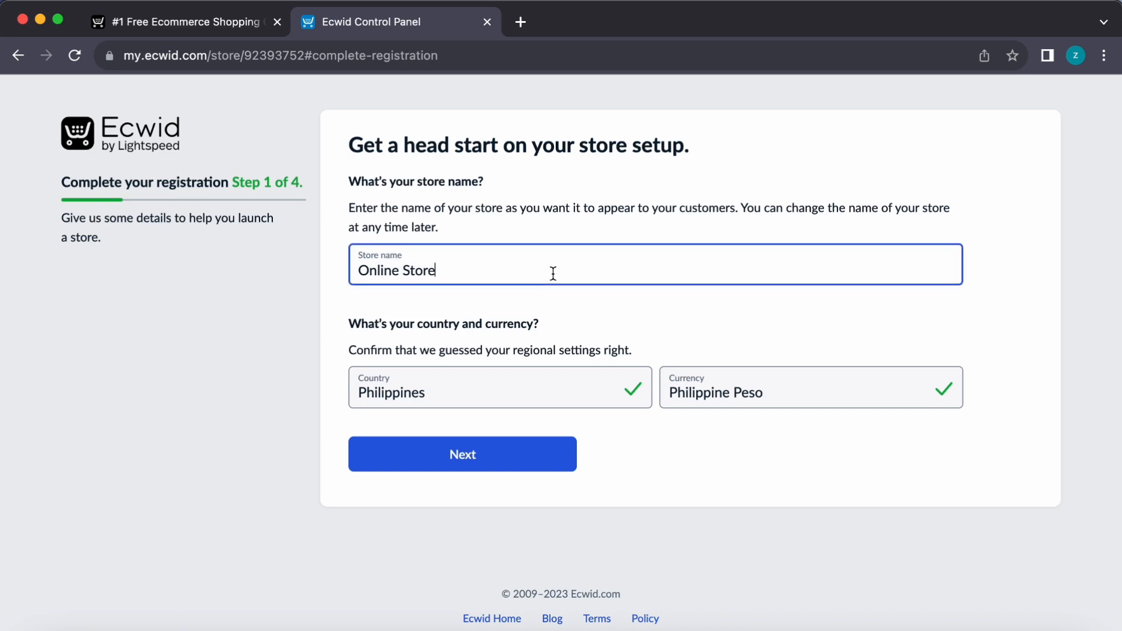
key("BackSpace")
key("BackSpace")
key("BackSpace")
key("BackSpace")
key("BackSpace")
key("BackSpace")
key("BackSpace")
key("BackSpace")
key("BackSpace")
key("BackSpace")
key("BackSpace")
key("BackSpace")
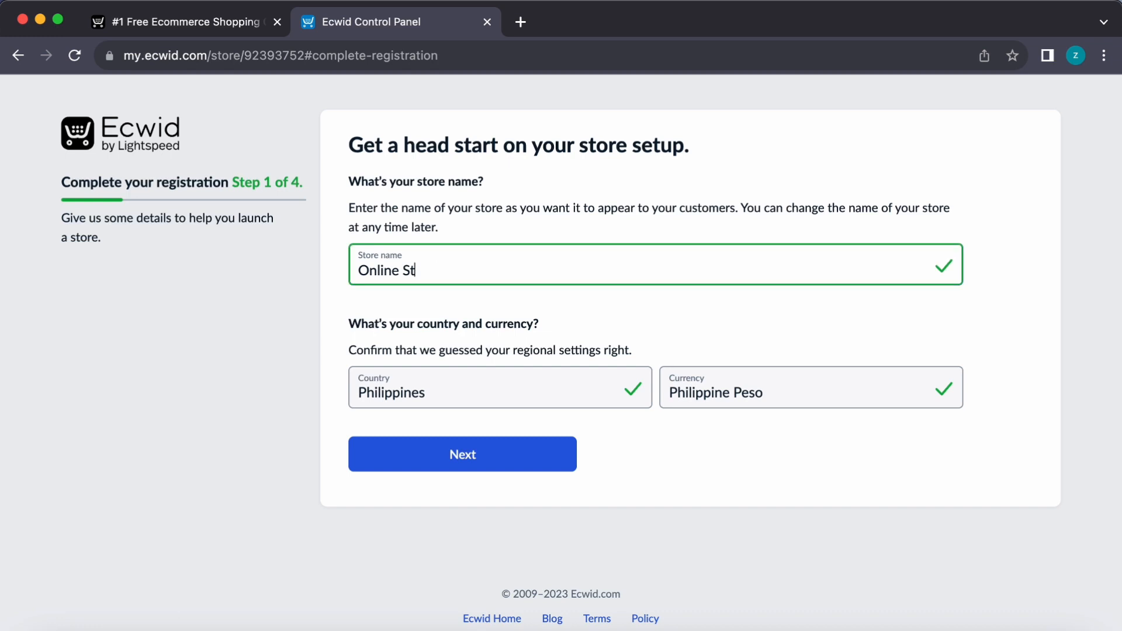
type("Basic")
key("BackSpace")
key("BackSpace")
key("BackSpace")
key("BackSpace")
key("BackSpace")
type("Coffee")
key("BackSpace")
key("BackSpace")
type("fee on the woods")
left_click(788, 480)
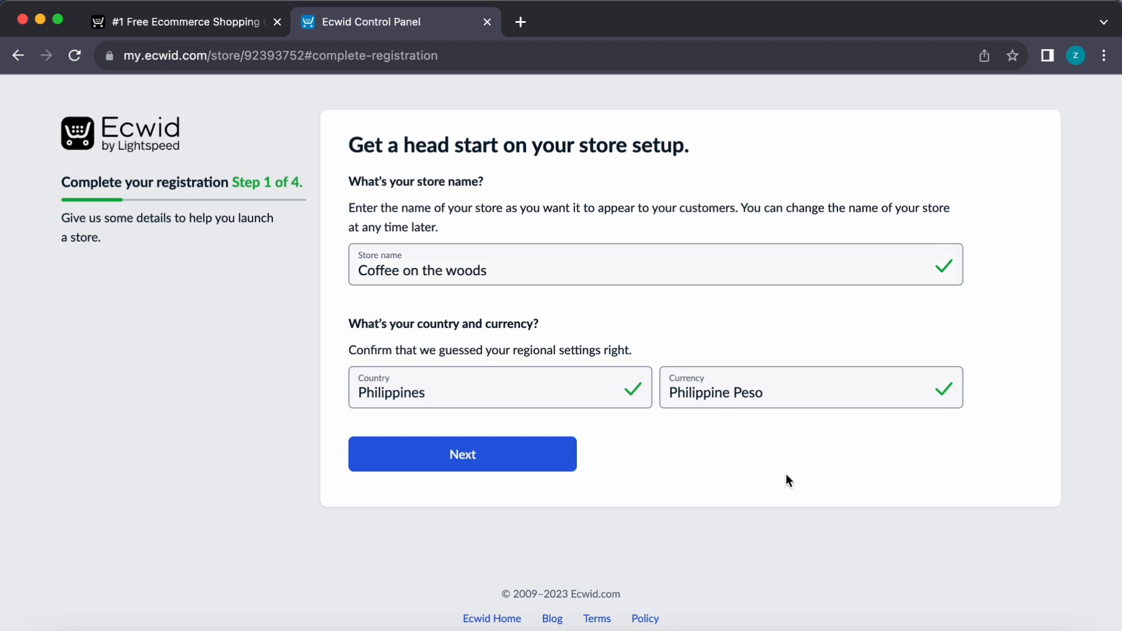
left_click(490, 462)
- Fill in the company's city, state and postal code and continue to the next registration stage
type("Manila")
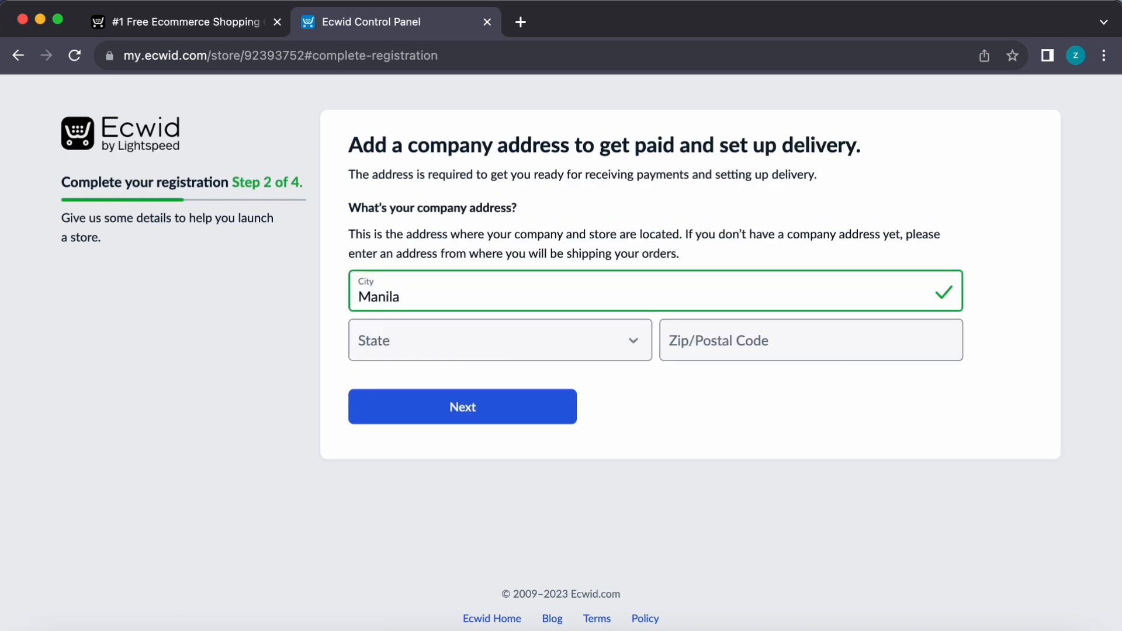
left_click(725, 351)
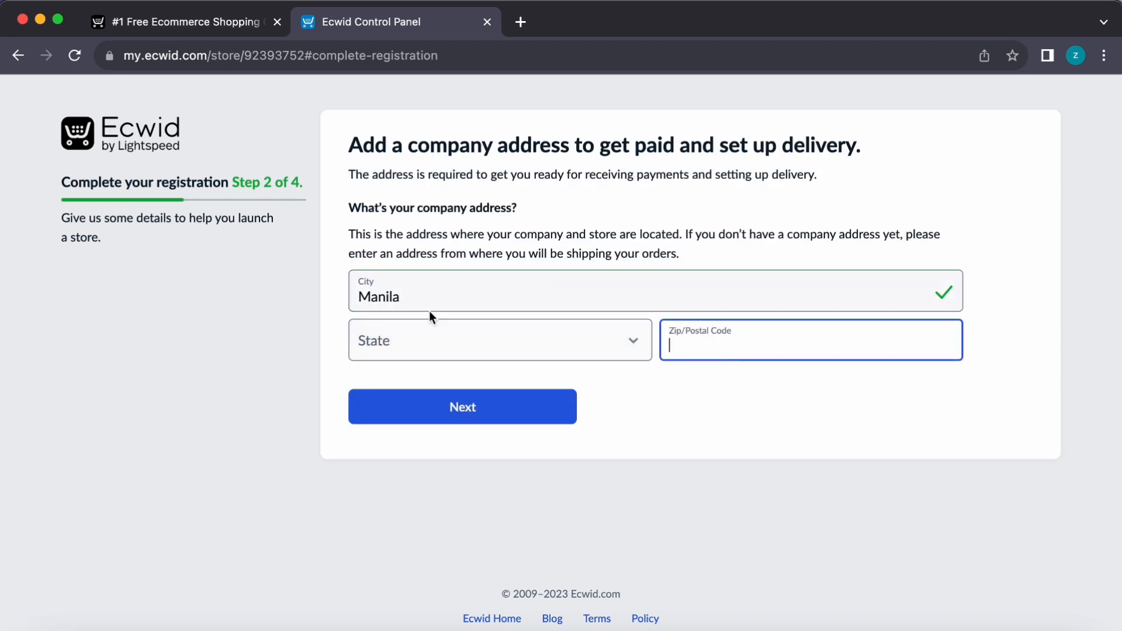
left_click_drag(427, 300, 324, 299)
left_click(742, 329)
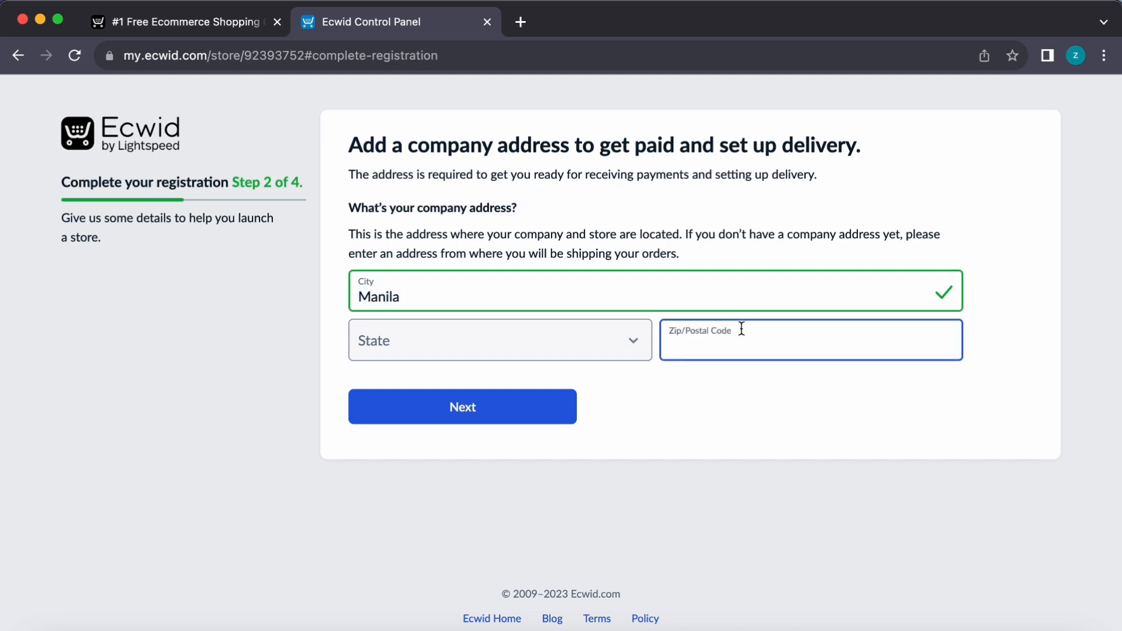
type("1004")
left_click(466, 349)
scroll(471, 467, "down", 5)
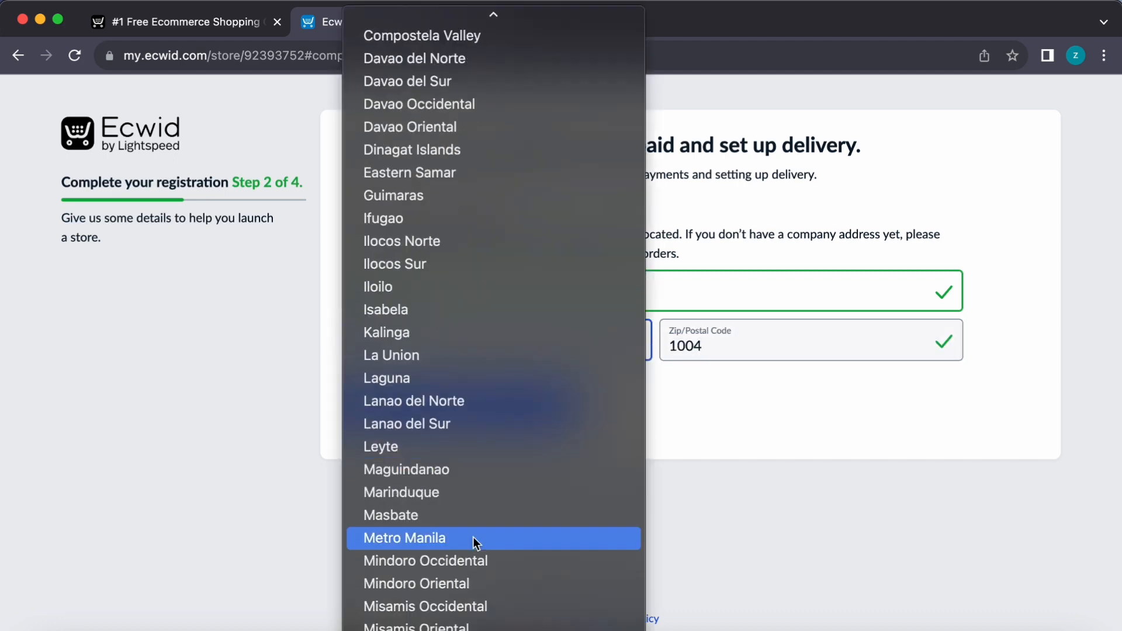
left_click(473, 538)
left_click(492, 411)
- Answer the seller questions, choosing "I'm just getting started" and "Food/Beverage: Primarily restaurant/Cafe/Food truck", and submit them
left_click(468, 245)
left_click(462, 268)
left_click(468, 342)
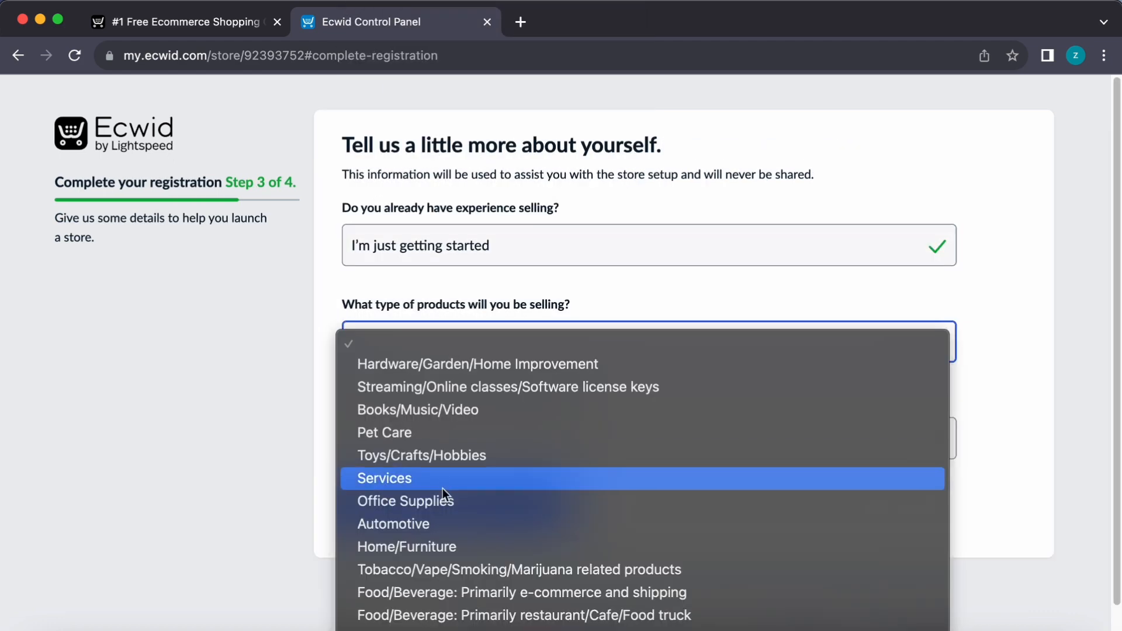
left_click(476, 612)
left_click(507, 441)
left_click(708, 476)
left_click(497, 506)
- Answer No to already having a website and create the store on the Free plan
left_click(462, 245)
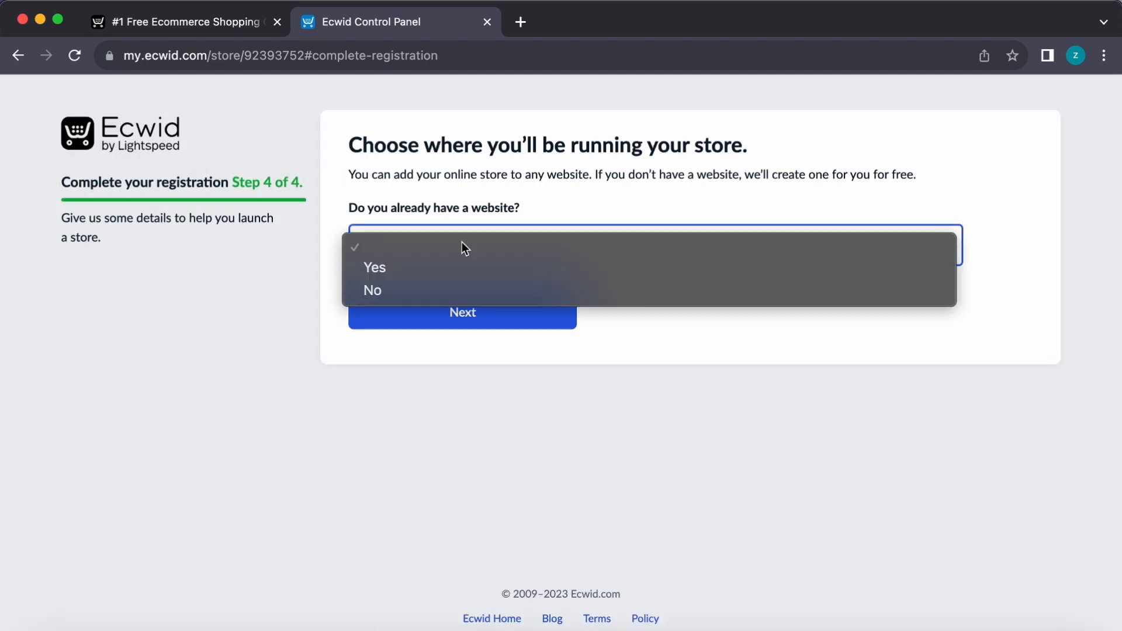
left_click(459, 290)
left_click(462, 452)
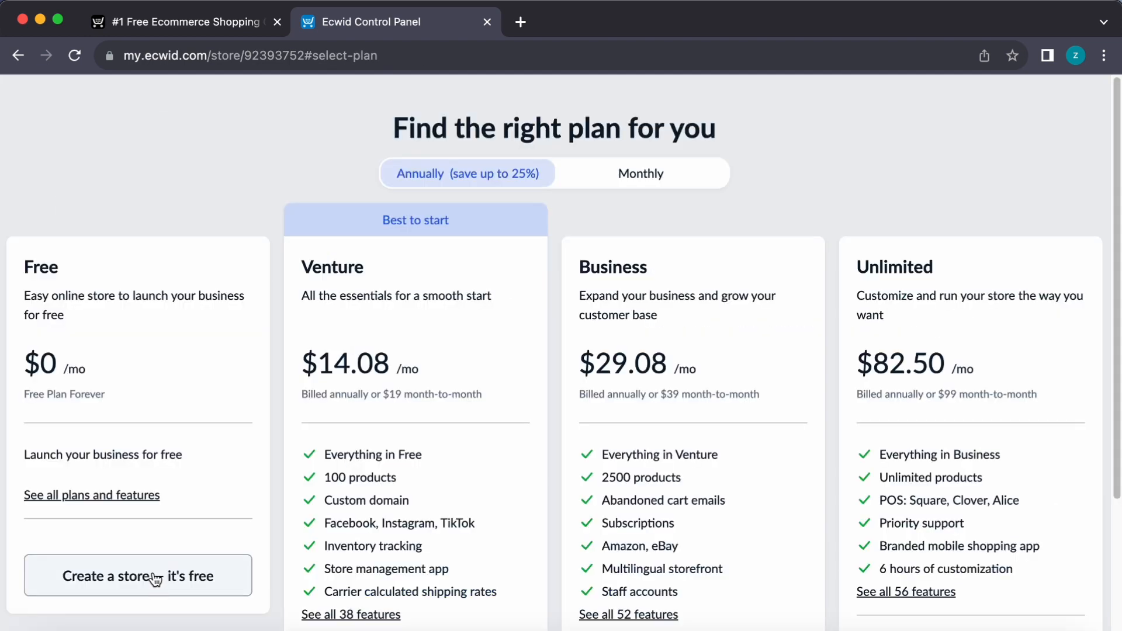
left_click(155, 577)
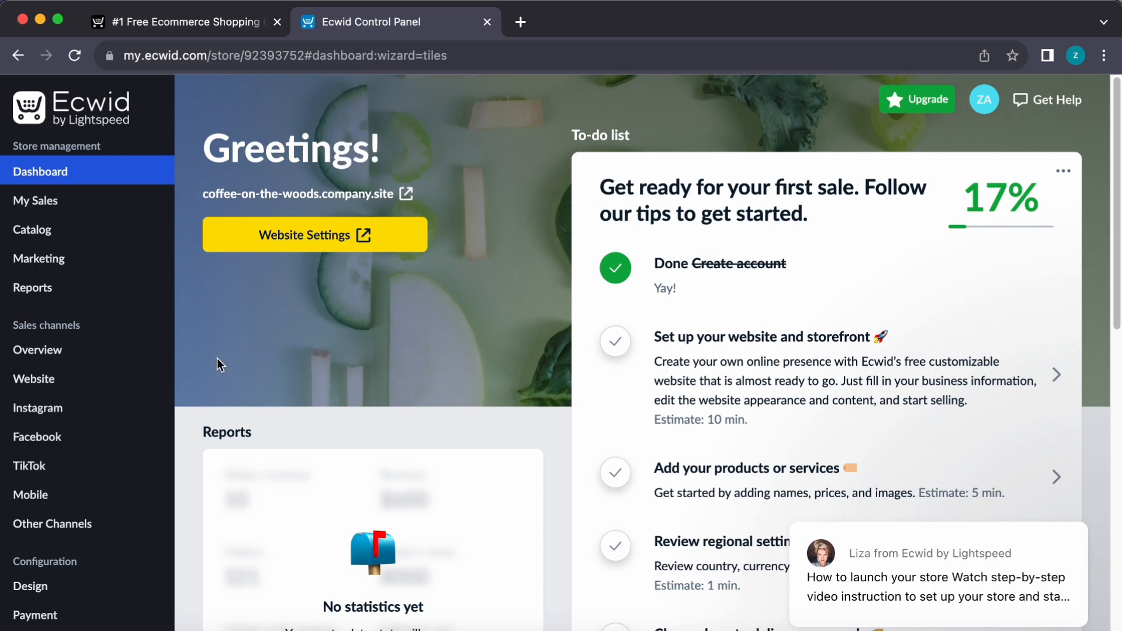
- Open the website and storefront setup from the to-do list and review the site's address settings
scroll(805, 236, "down", 3)
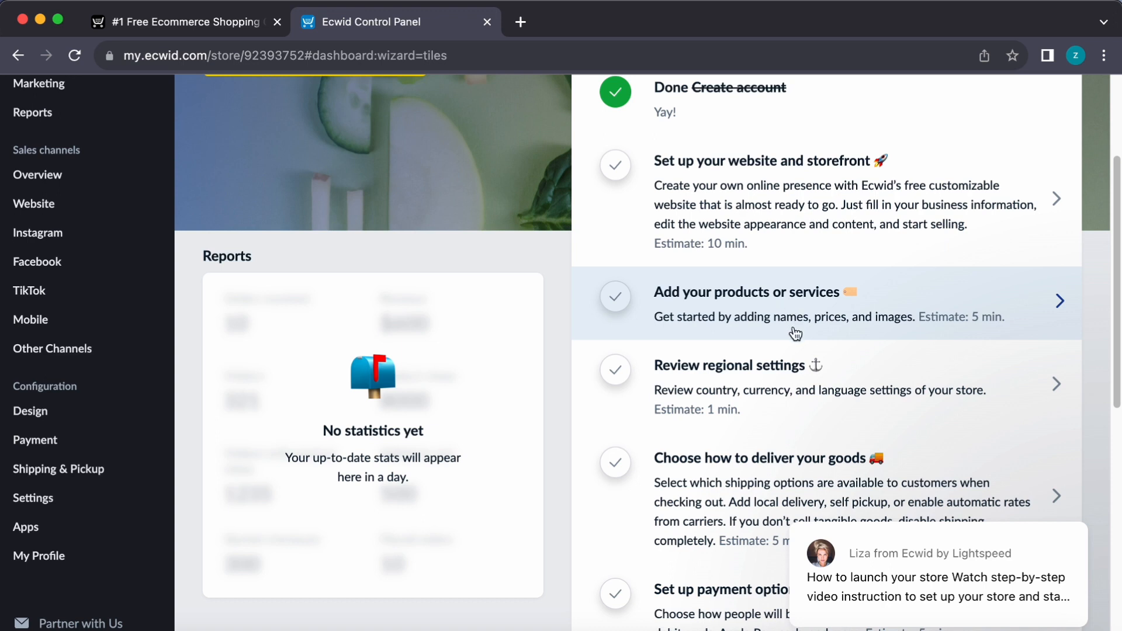
left_click(759, 201)
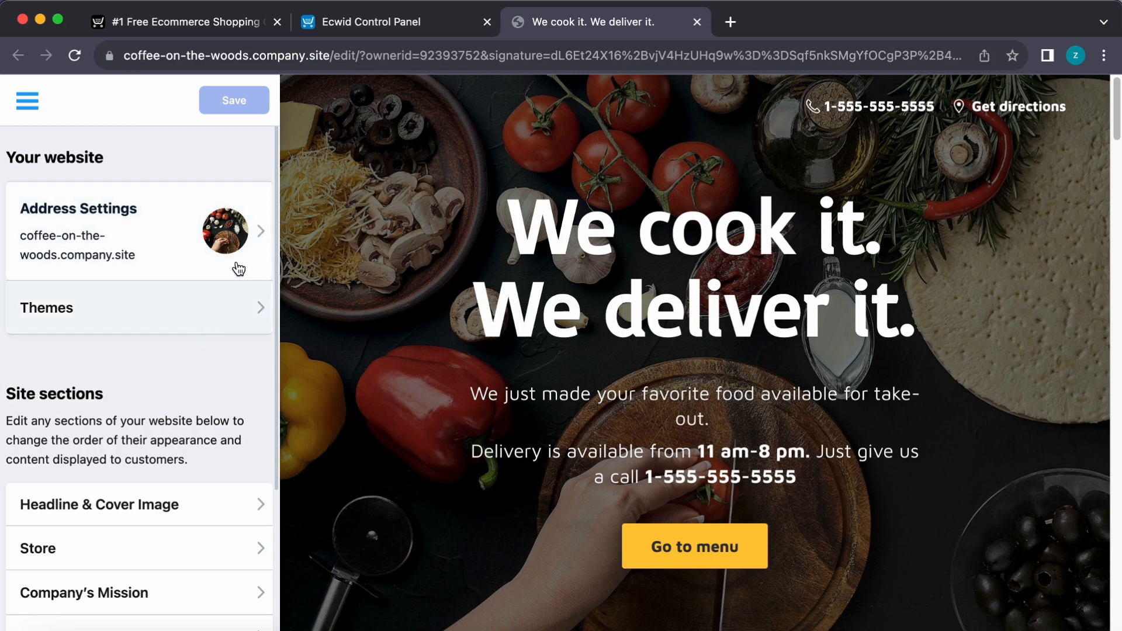
left_click(254, 231)
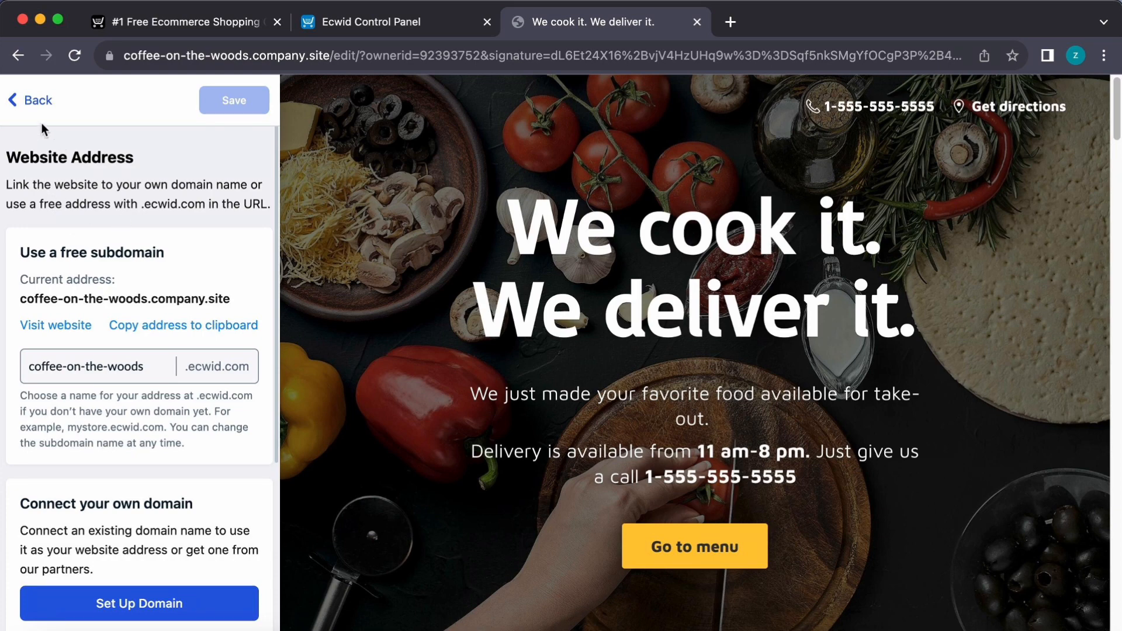
left_click(11, 112)
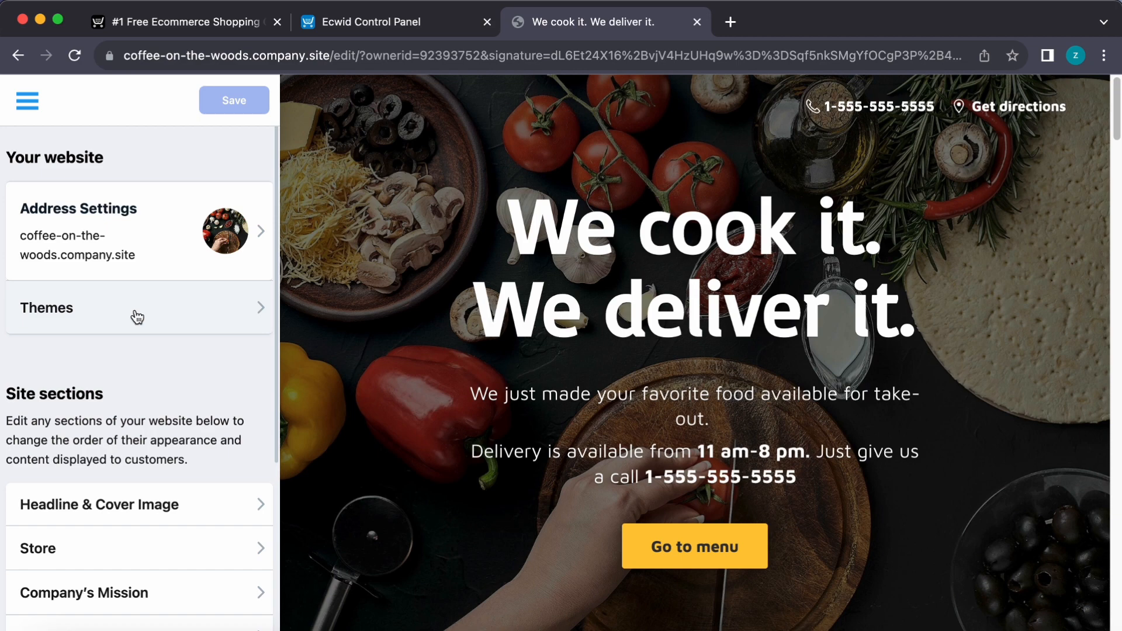
- Browse the design themes and apply the Mochiato theme to the website
left_click(137, 317)
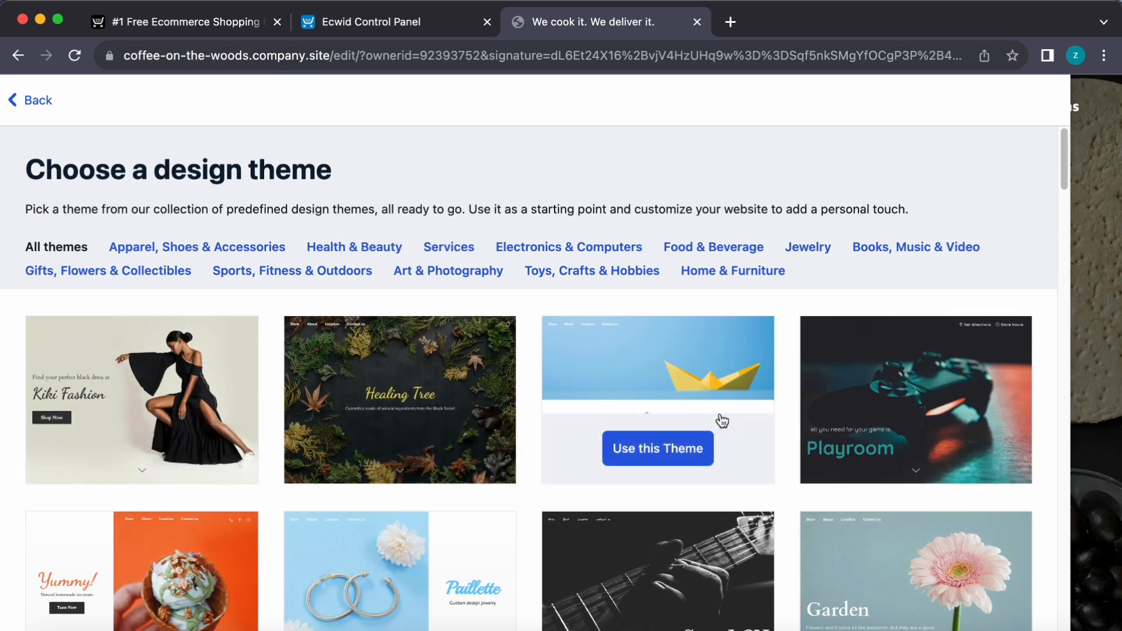
scroll(749, 385, "down", 3)
scroll(670, 402, "down", 3)
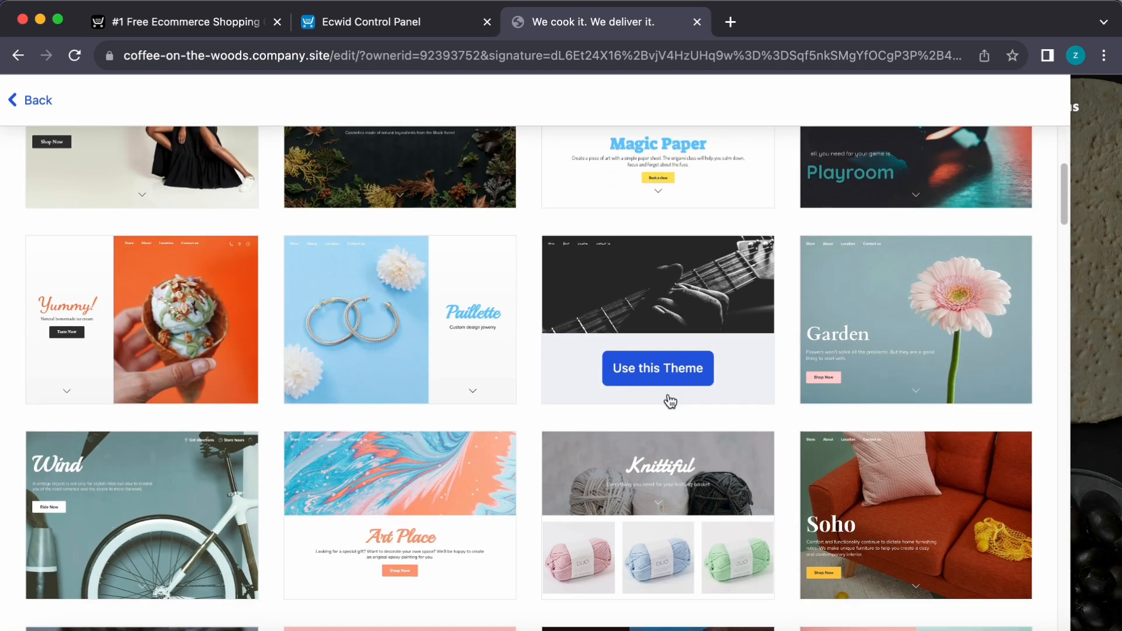
scroll(670, 402, "down", 8)
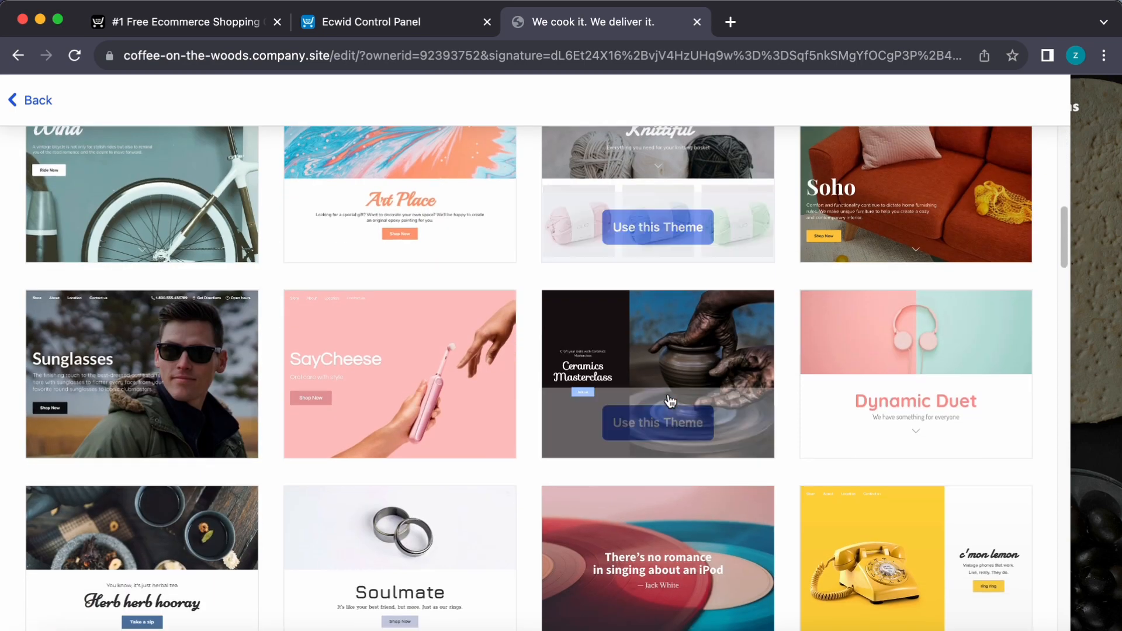
scroll(670, 402, "down", 5)
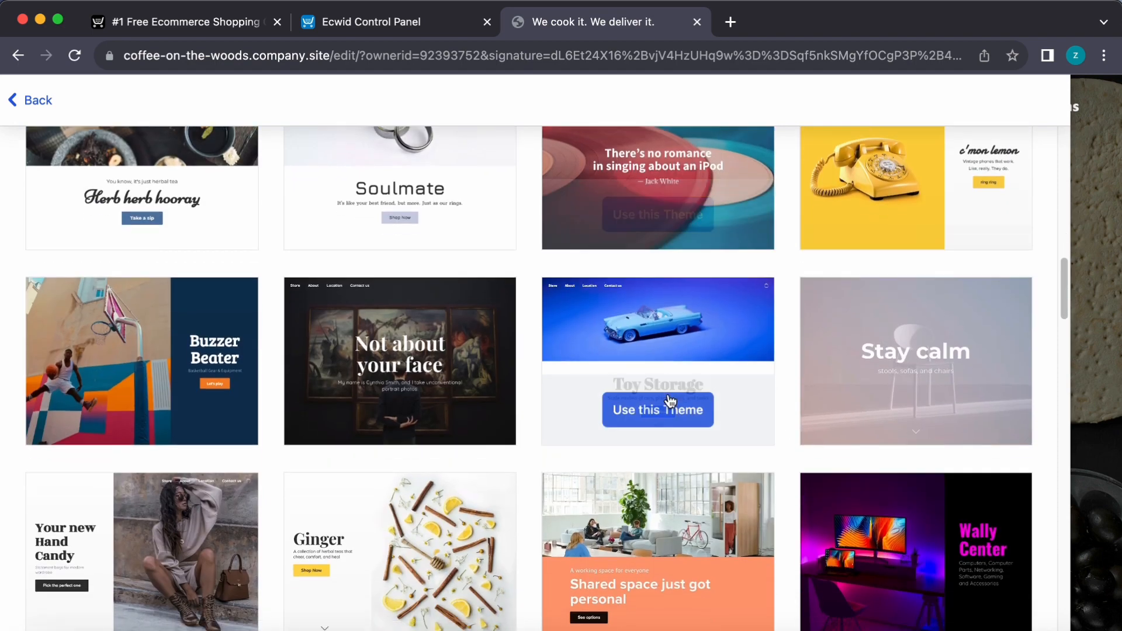
scroll(670, 402, "down", 6)
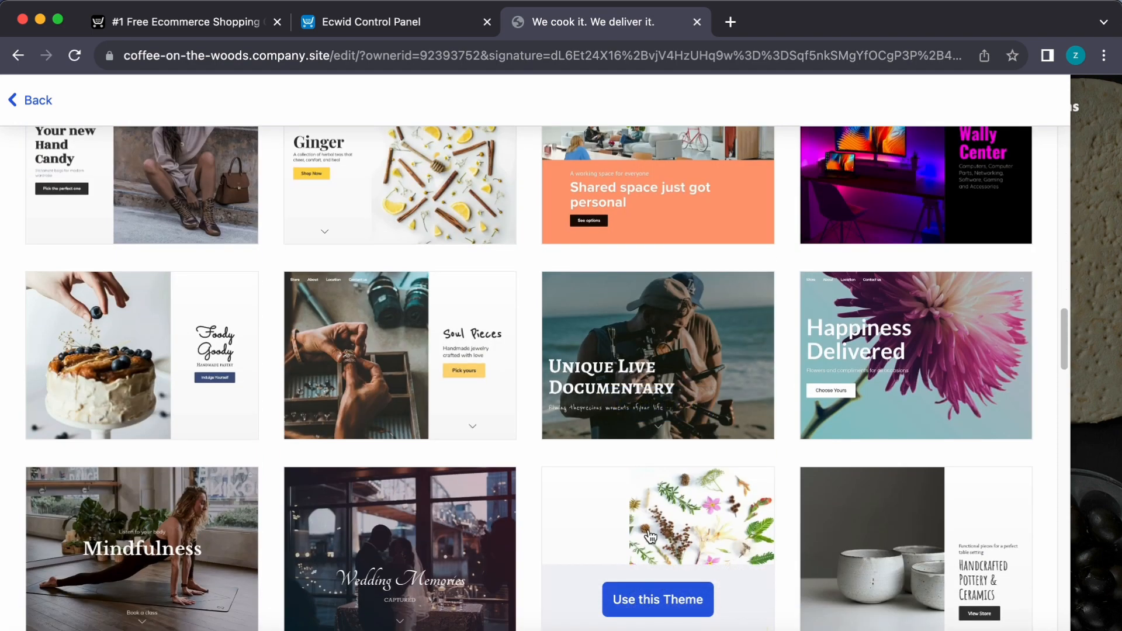
scroll(661, 477, "down", 6)
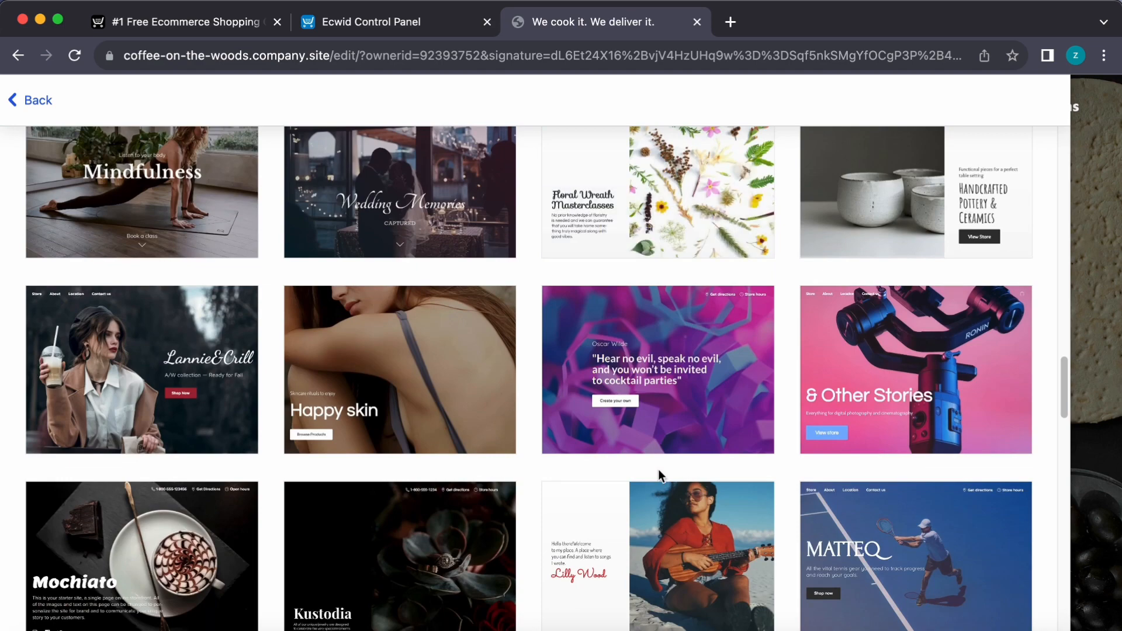
scroll(658, 470, "down", 3)
mouse_move(112, 406)
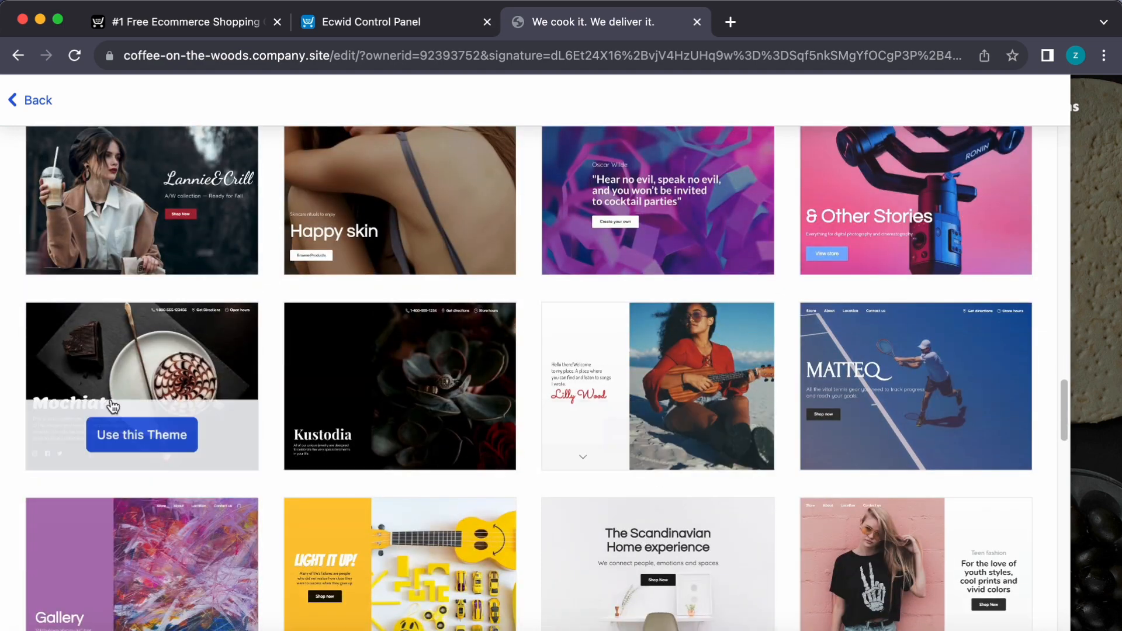
left_click(137, 445)
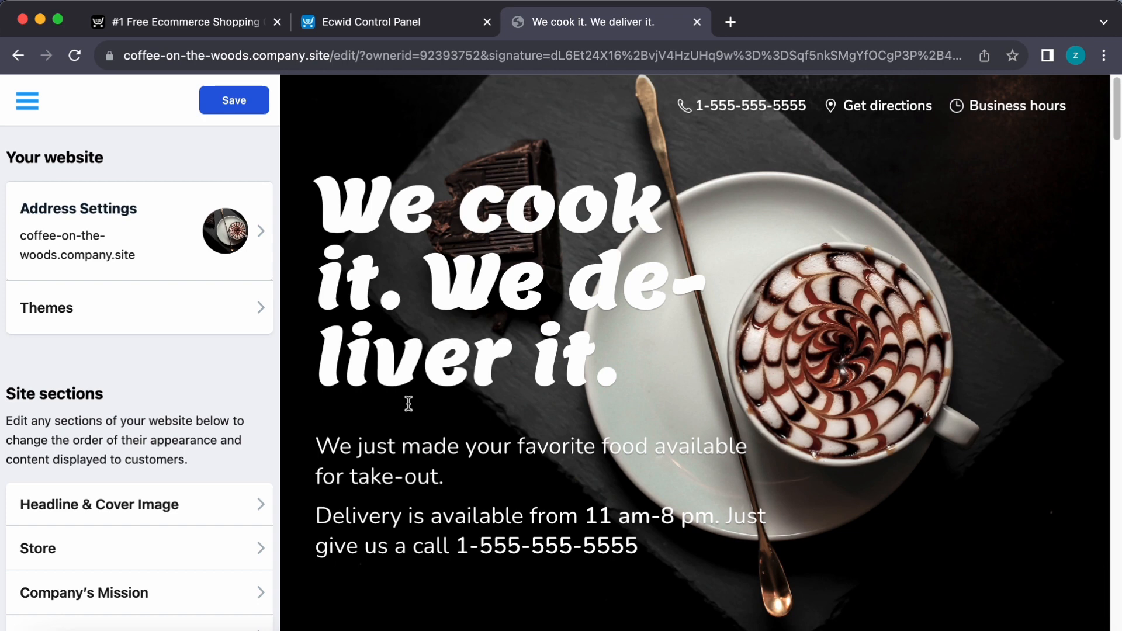
- Change the cover headline to "You Order. We deliver it." and replace "food" with "coffee" in the description
left_click(208, 500)
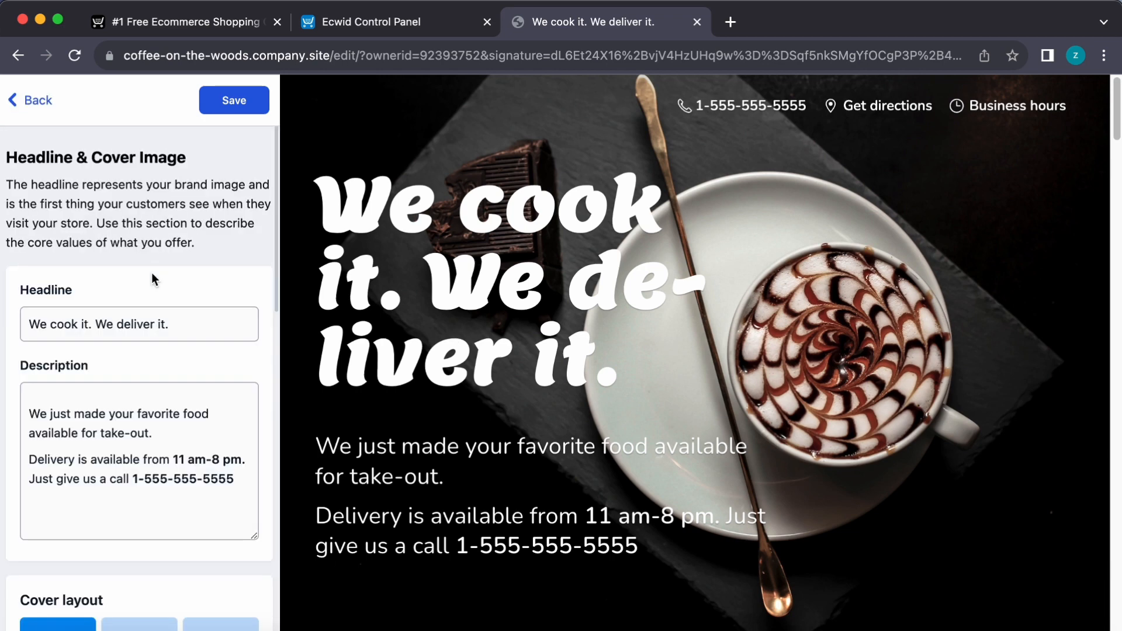
left_click(93, 323)
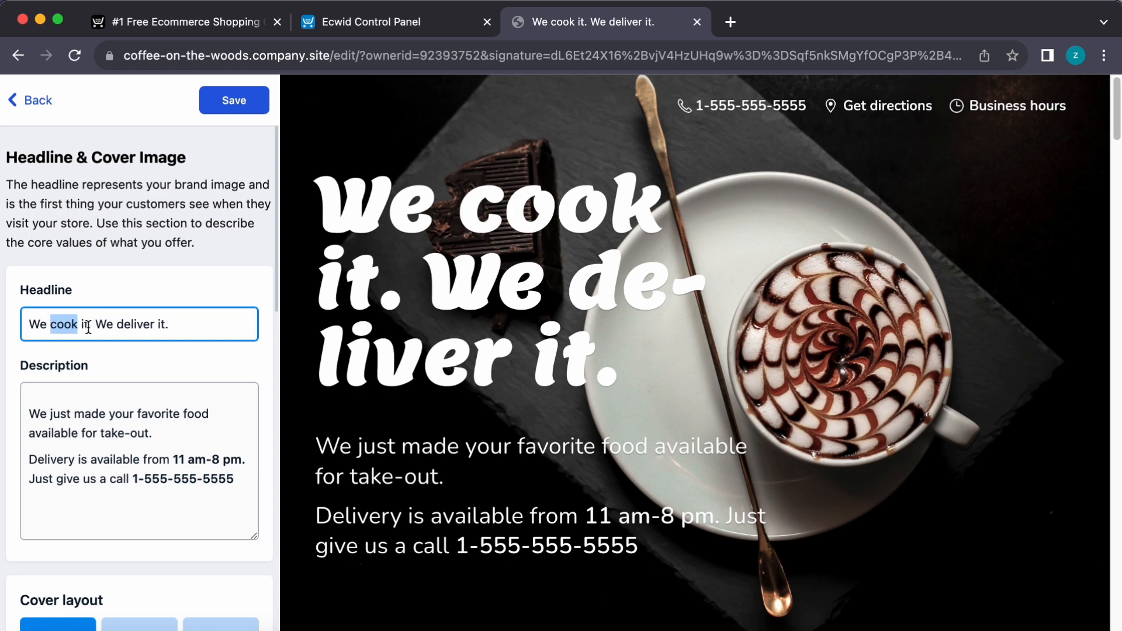
type("You Order")
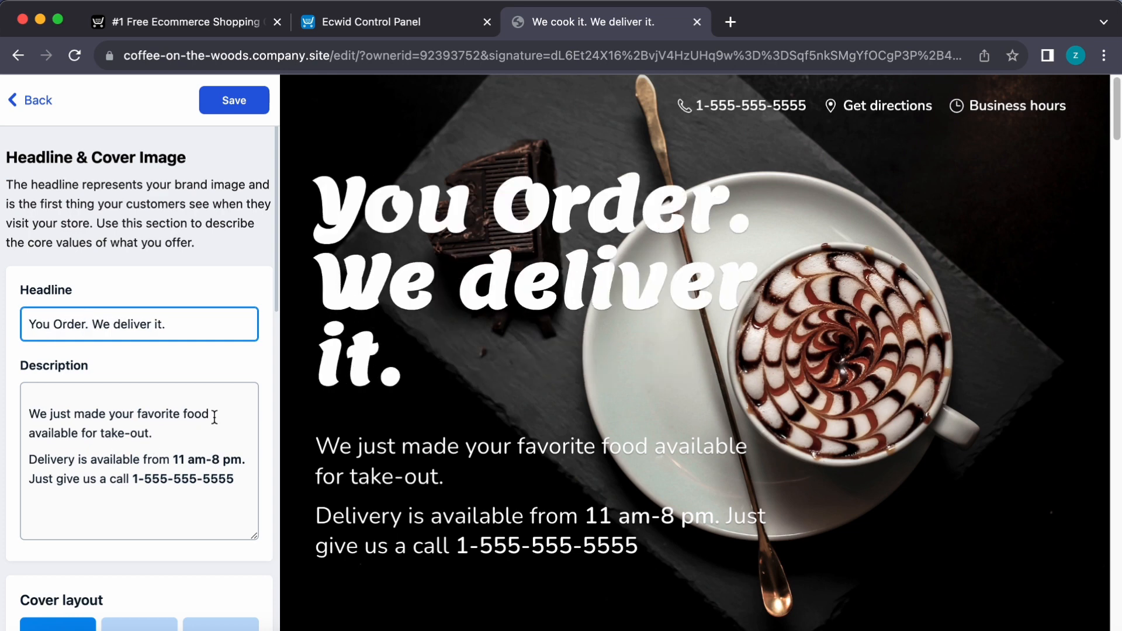
double_click(199, 414)
type("coffee")
- Preview the sidebar and half-screen cover layouts and set the cover layout to Top menu
scroll(138, 409, "down", 4)
left_click(138, 433)
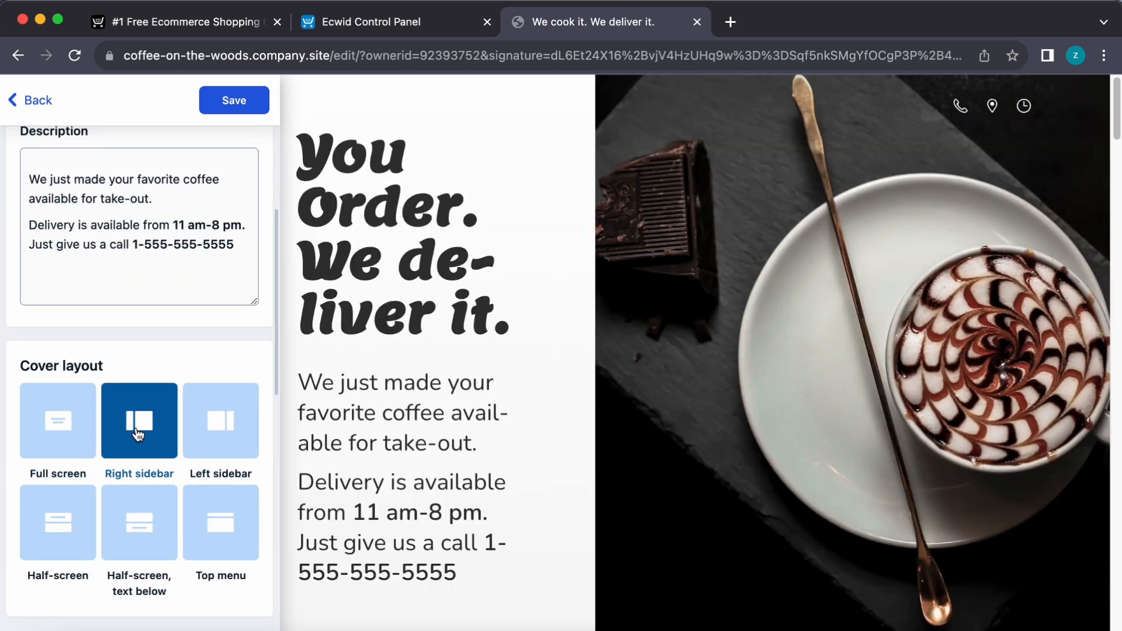
left_click(220, 421)
left_click(58, 523)
left_click(134, 523)
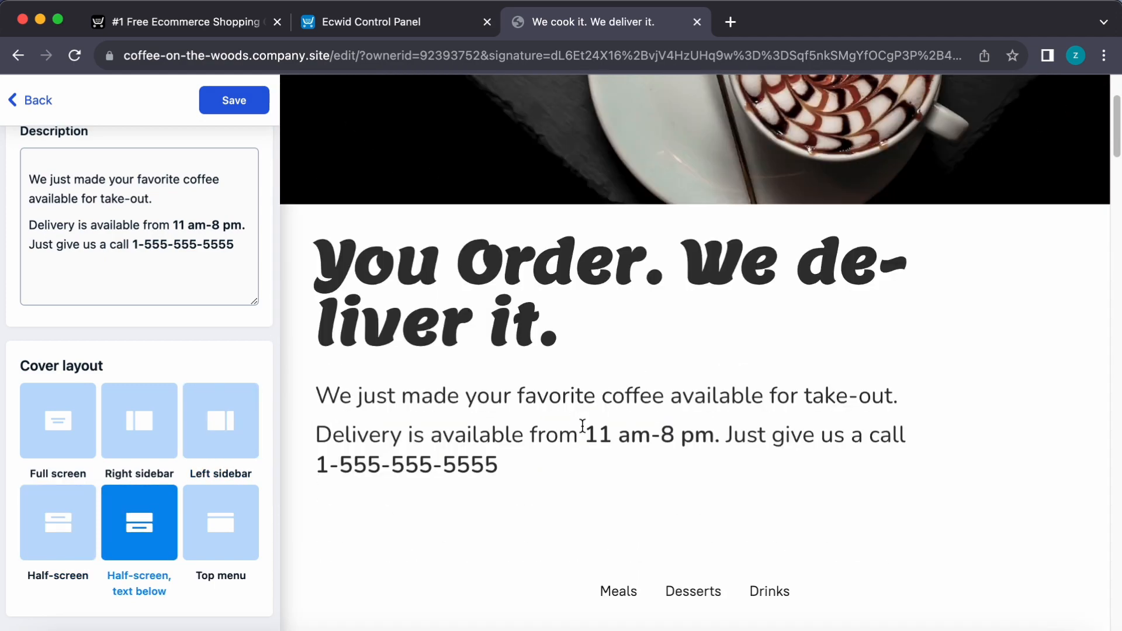
left_click(234, 518)
scroll(188, 544, "down", 10)
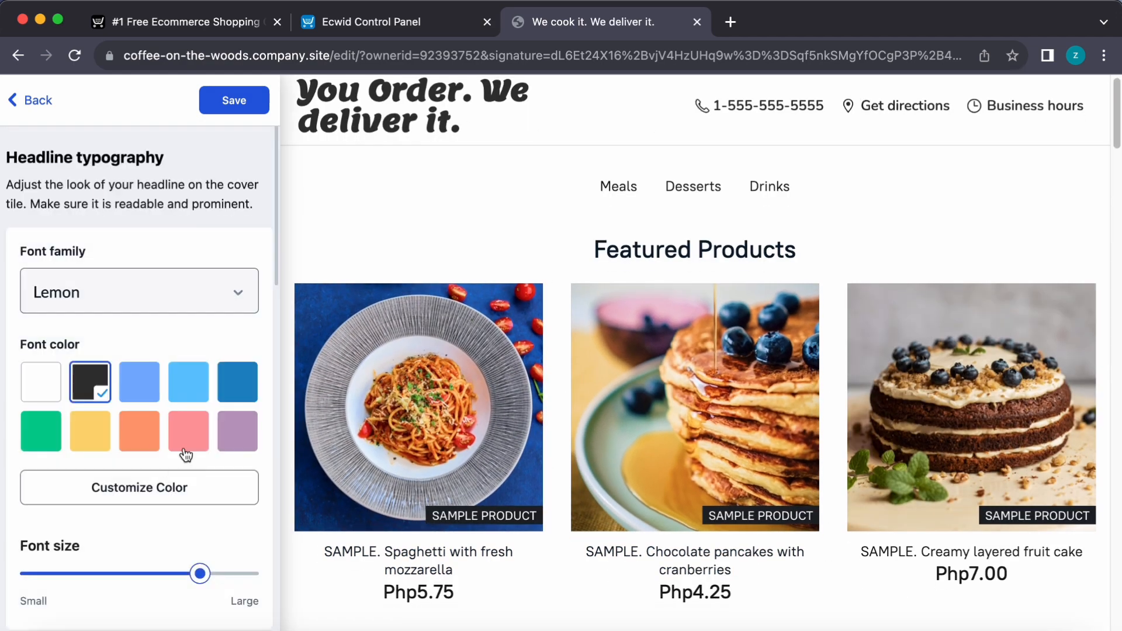
- Try several headline font colors and set the cover headline's color to yellow
left_click(143, 389)
left_click(143, 436)
left_click(93, 439)
- Preview alternative font families such as Damion for the headline and switch back to Lemon
left_click(149, 297)
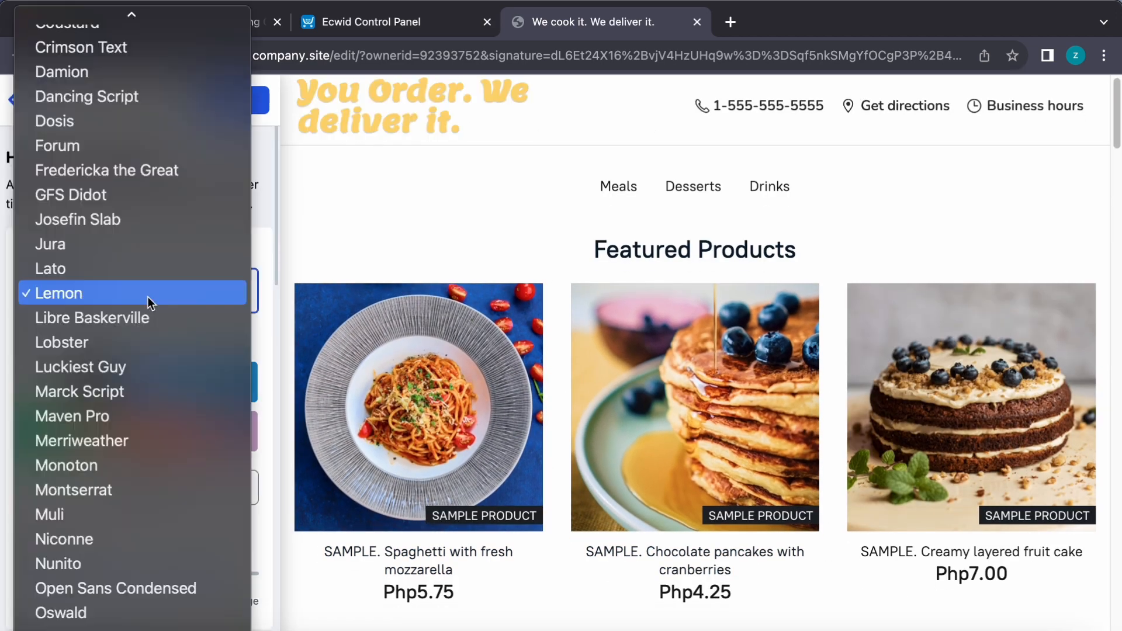
left_click(163, 270)
left_click(180, 287)
left_click(117, 240)
left_click(120, 286)
left_click(93, 151)
left_click(161, 299)
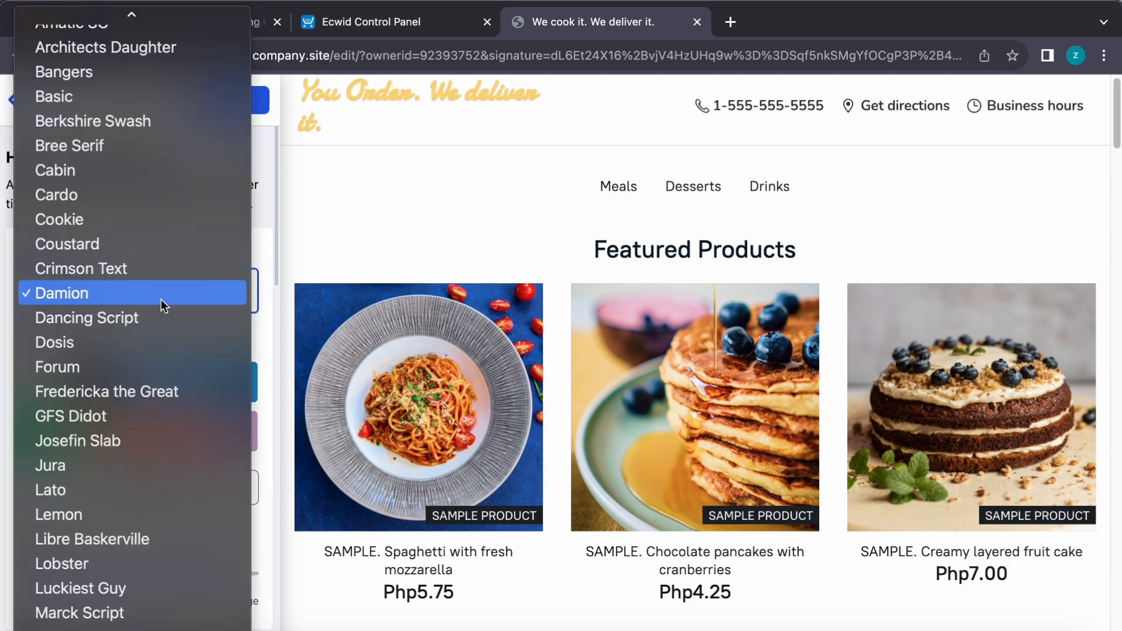
left_click(125, 539)
left_click(117, 291)
left_click(87, 268)
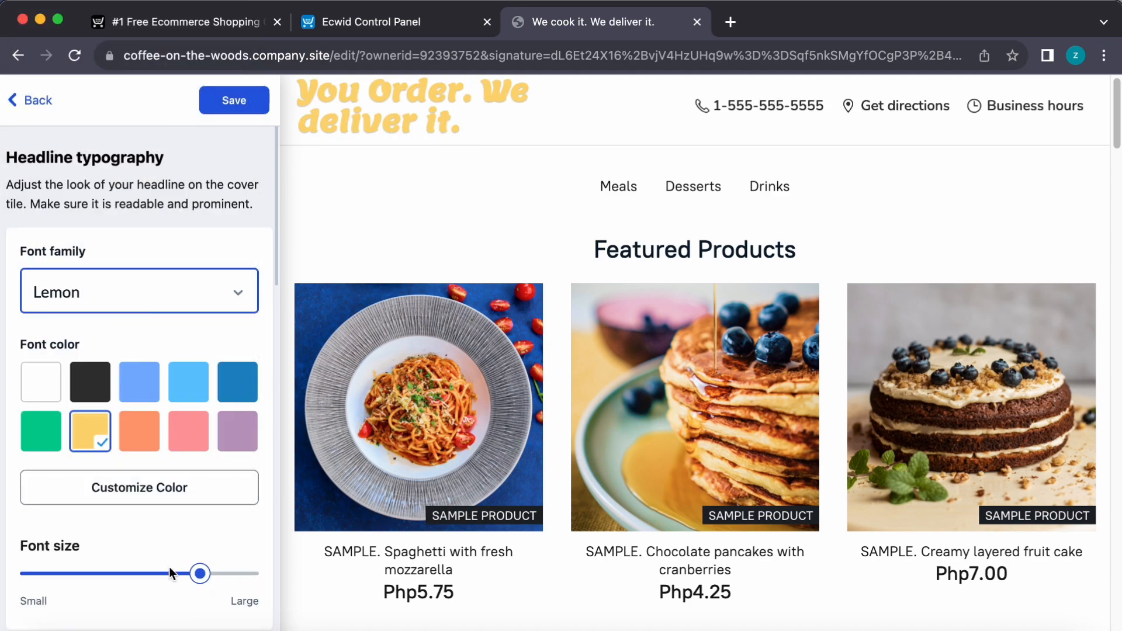
- Slightly reduce the headline's font size and set the button typography to Playfair Display with the black color style
left_click_drag(200, 573, 246, 573)
scroll(150, 361, "down", 15)
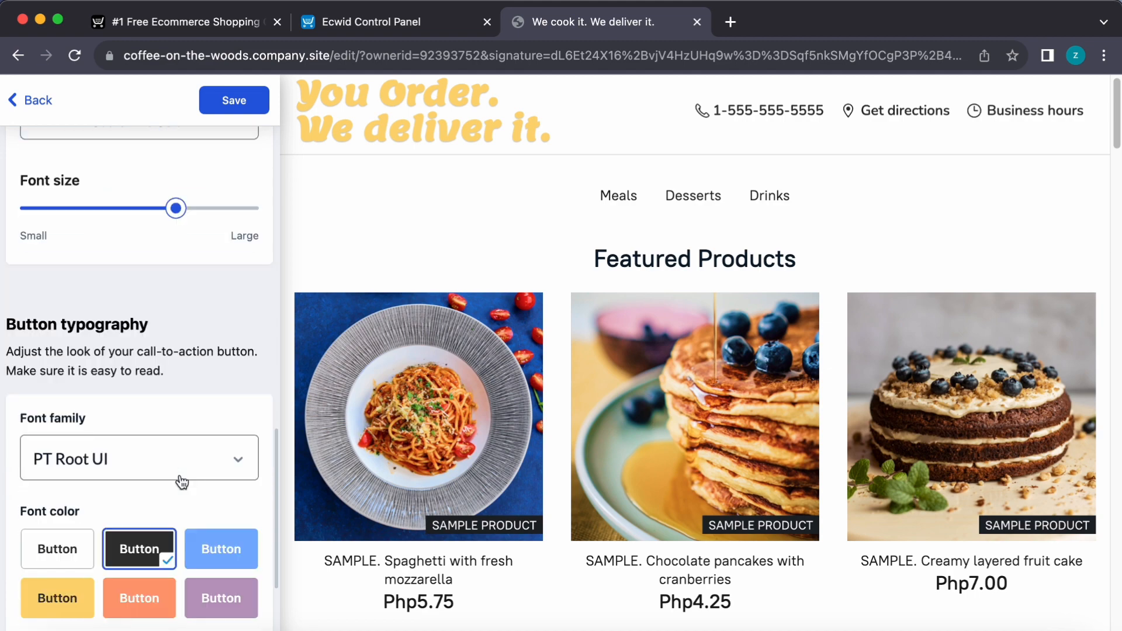
left_click(182, 478)
left_click(143, 438)
scroll(204, 479, "down", 3)
left_click(215, 471)
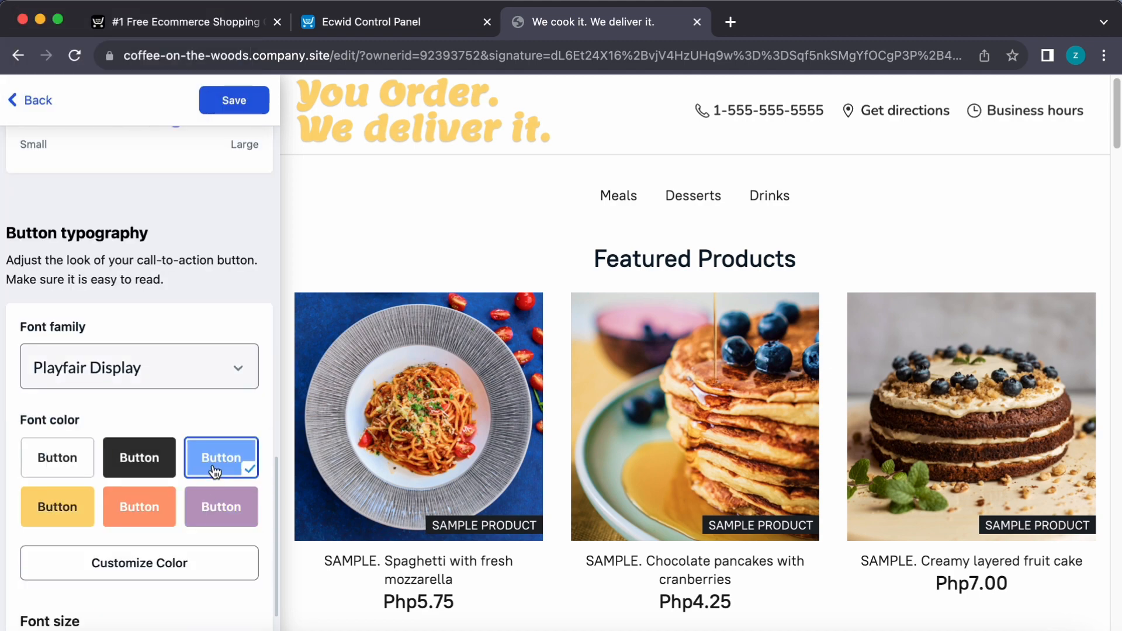
left_click(131, 459)
scroll(133, 497, "down", 3)
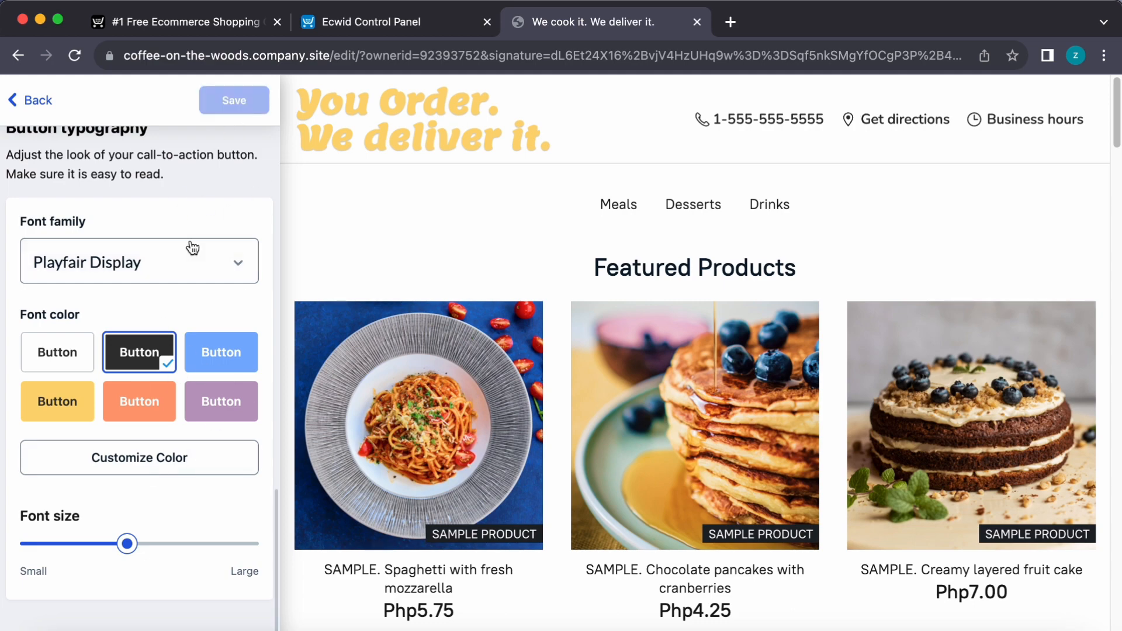
left_click(18, 100)
- Upload the Coffee Lover image from the Graphics folder in Documents as the store logo
left_click(160, 476)
left_click(137, 321)
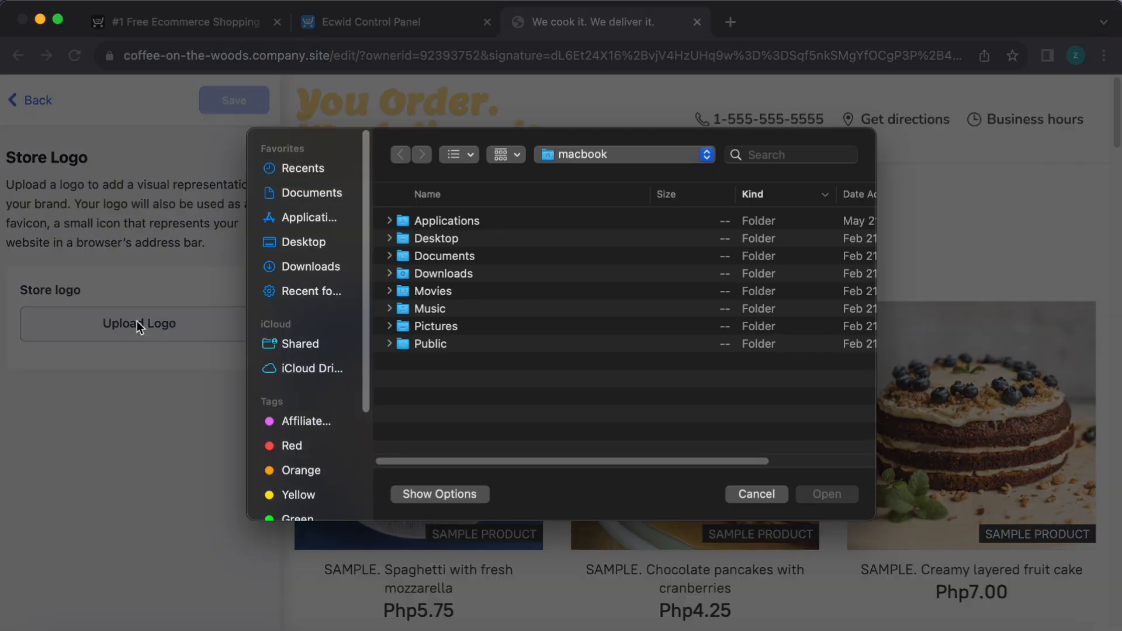
left_click(306, 197)
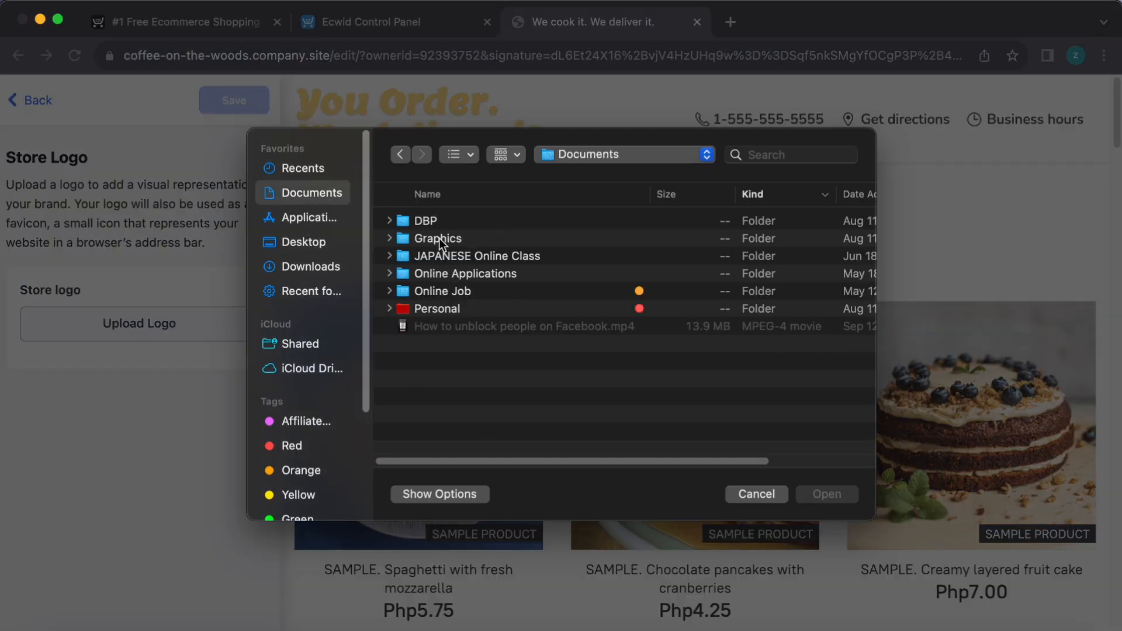
double_click(440, 239)
double_click(444, 275)
left_click(400, 155)
double_click(456, 258)
left_click(456, 309)
left_click(840, 501)
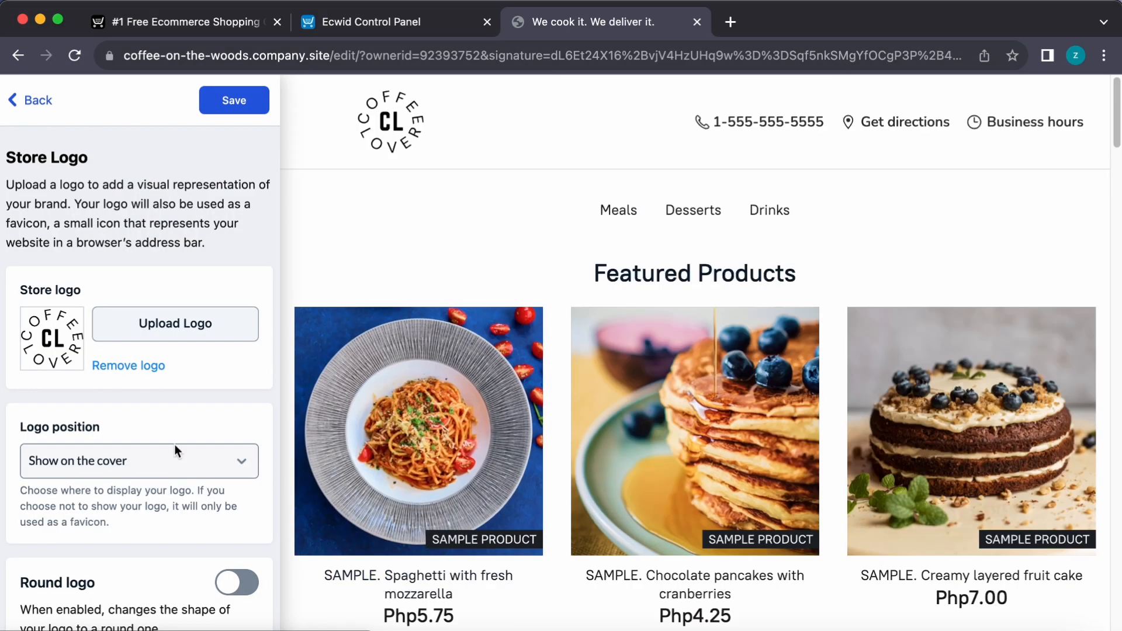
- Try the Do not show logo position and switch it back to Show on the cover
left_click(171, 457)
left_click(137, 484)
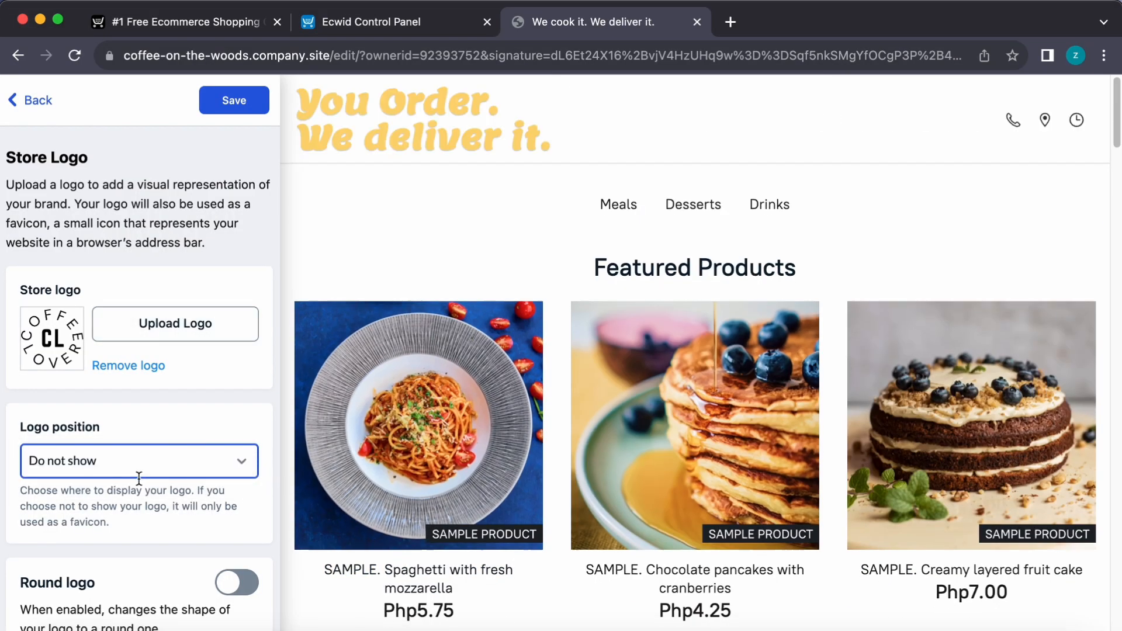
left_click(142, 470)
left_click(204, 438)
- Turn on the Round logo option and save the store logo settings
scroll(213, 450, "down", 2)
left_click(232, 534)
left_click(230, 534)
left_click(232, 537)
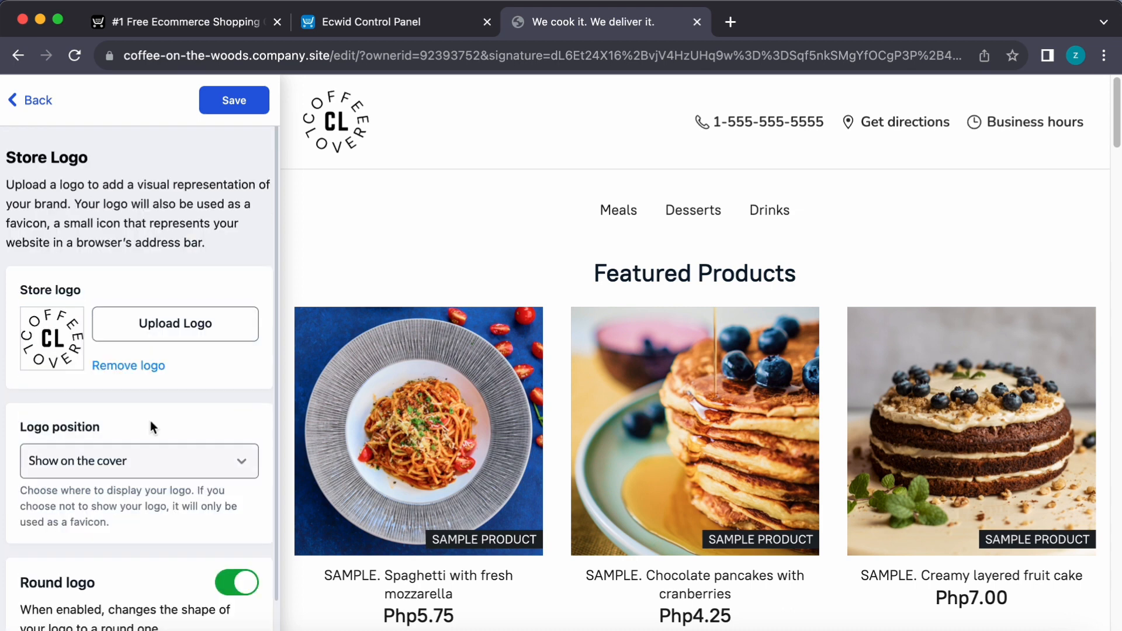
left_click(234, 100)
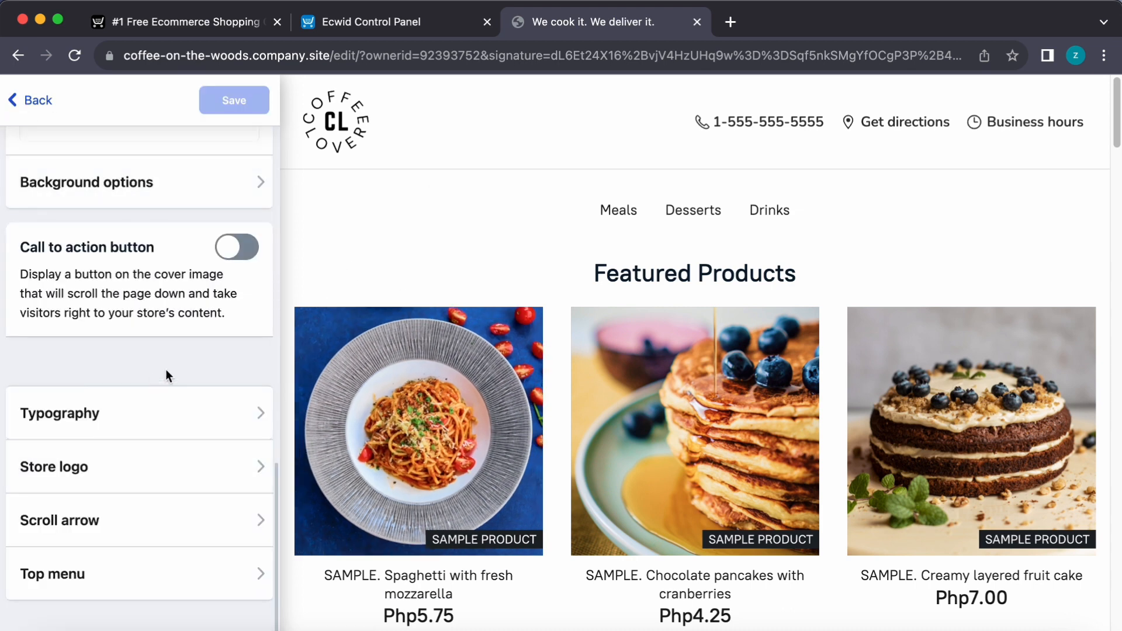
- Try the call to action button toggle, check the scroll arrow settings, and save the Headline & Cover Image section
left_click(237, 247)
left_click(236, 247)
left_click(148, 520)
left_click(14, 106)
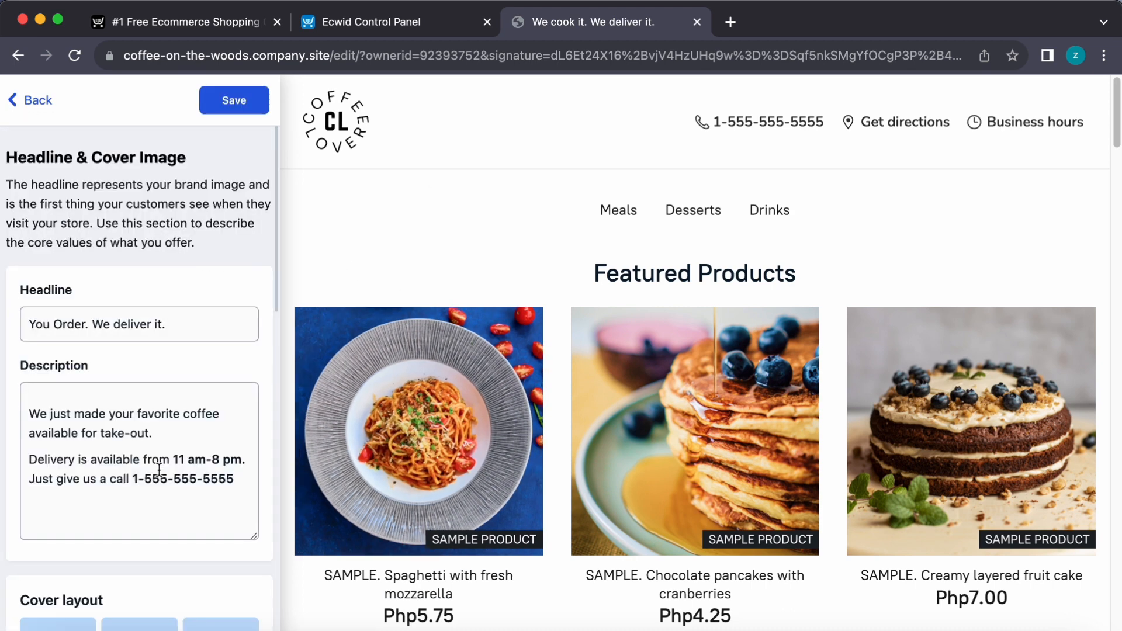
left_click(246, 102)
- Open the Store section's appearance settings, compare the thumbnail aspect ratios and set the product thumbnails to 3:2
left_click(114, 321)
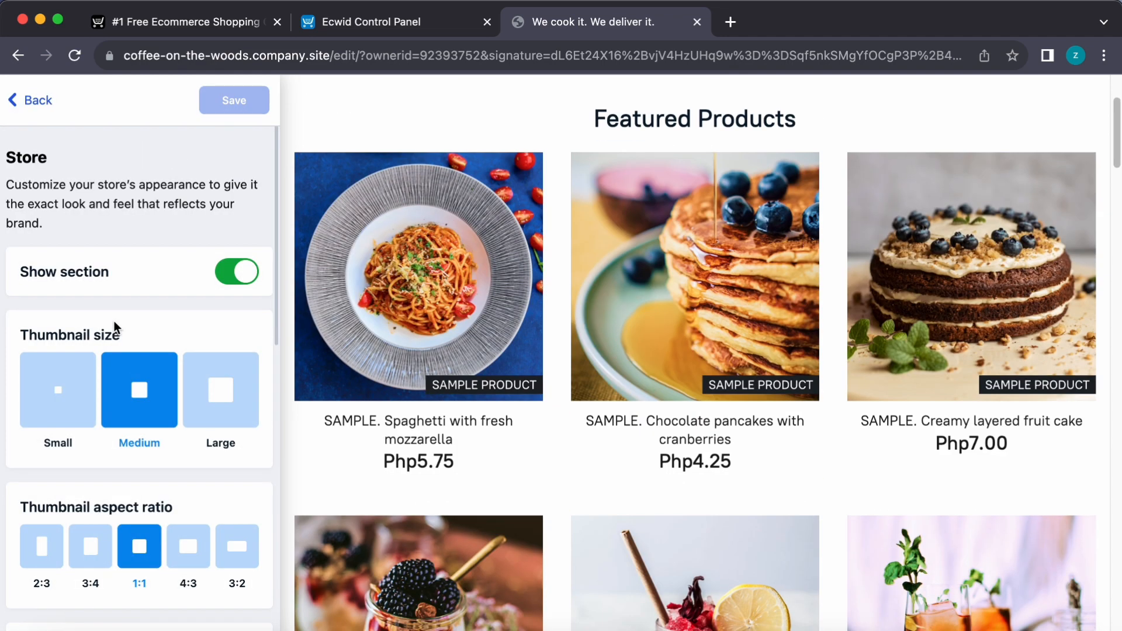
left_click(188, 546)
left_click(237, 546)
left_click(42, 545)
left_click(139, 550)
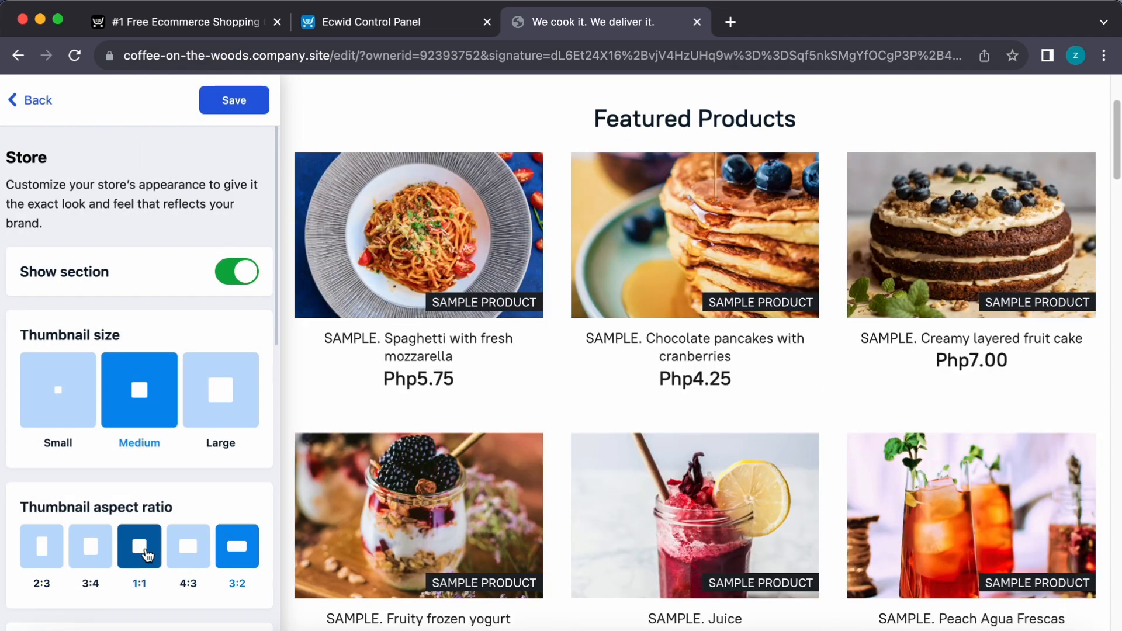
left_click(237, 545)
- Review the remaining Store section options and the Product List & Categories appearance settings
scroll(210, 515, "down", 5)
scroll(202, 429, "down", 7)
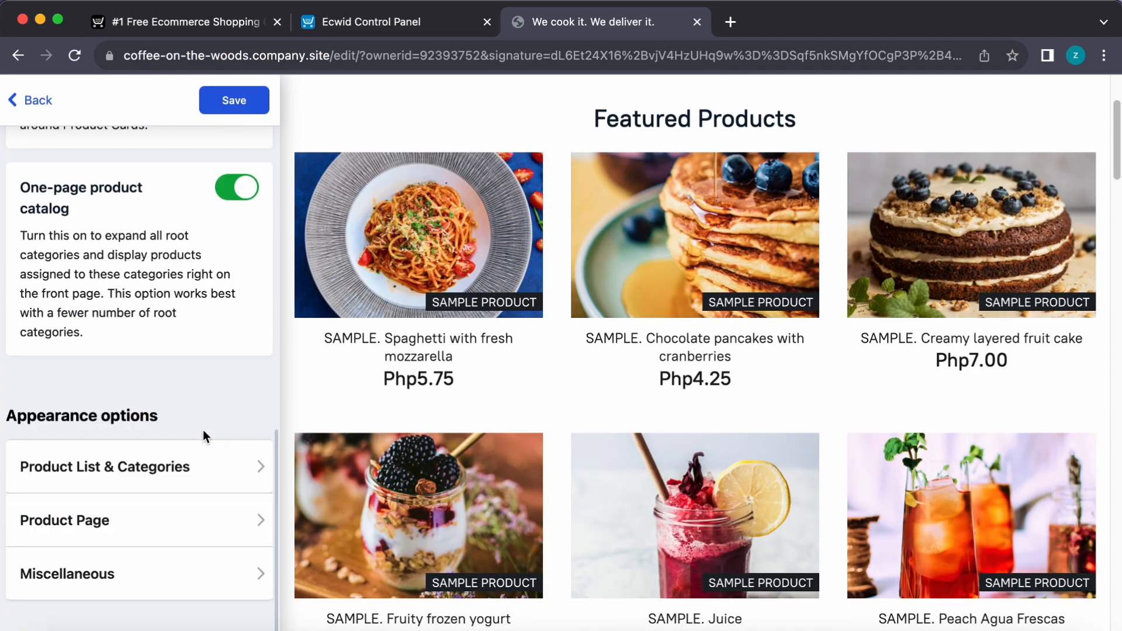
left_click(203, 462)
left_click(27, 280)
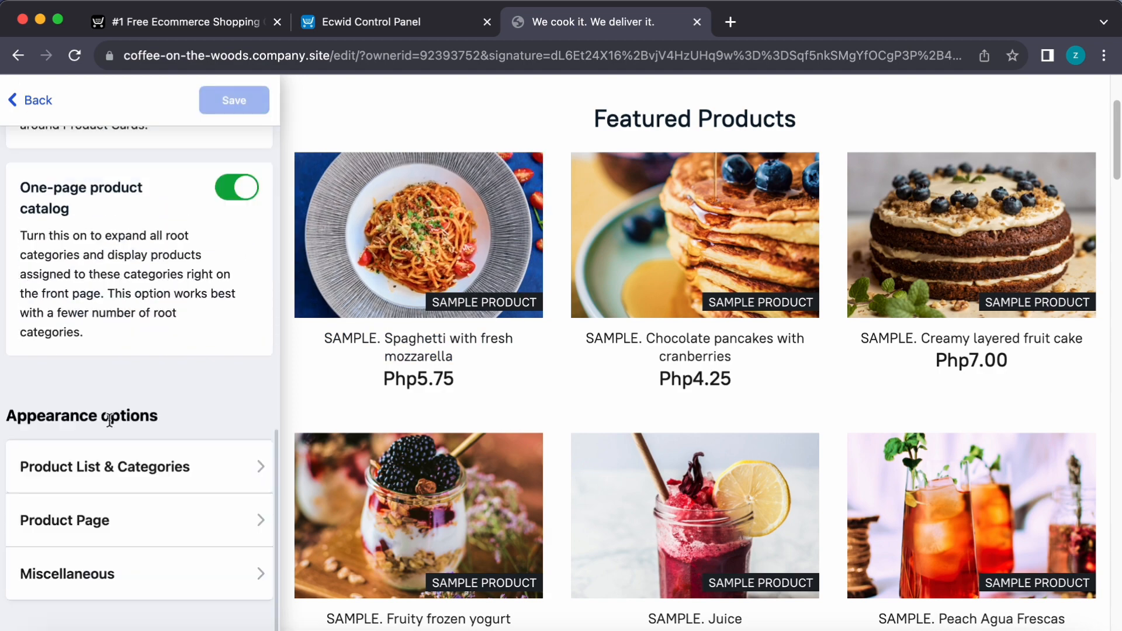
- Preview the other image gallery layouts for the product page and return to the first layout
left_click(115, 522)
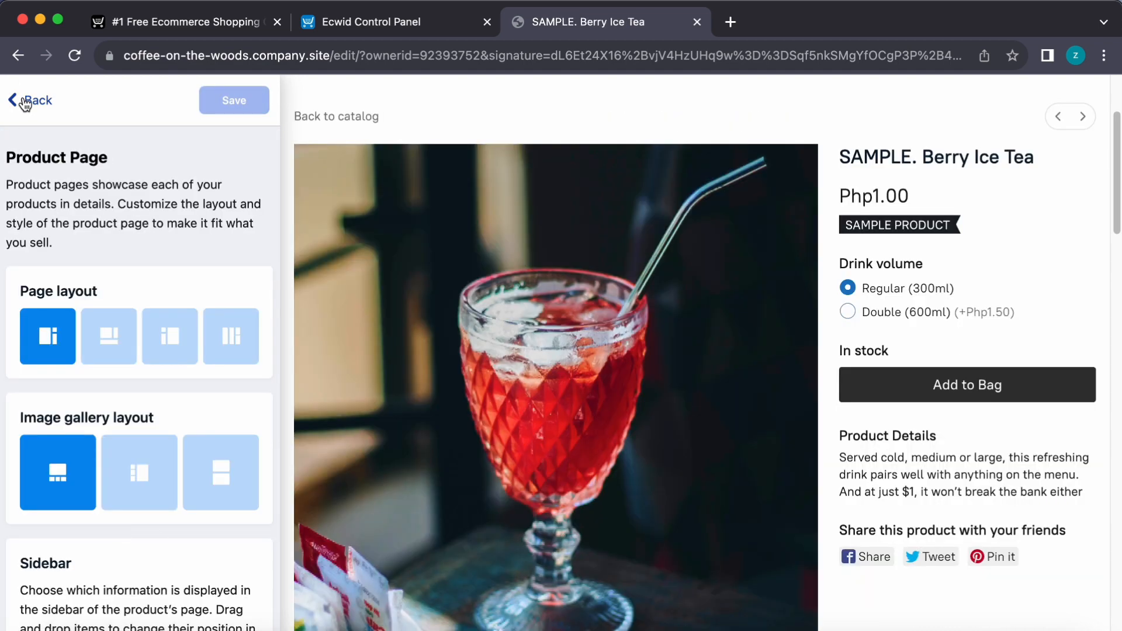
left_click(146, 476)
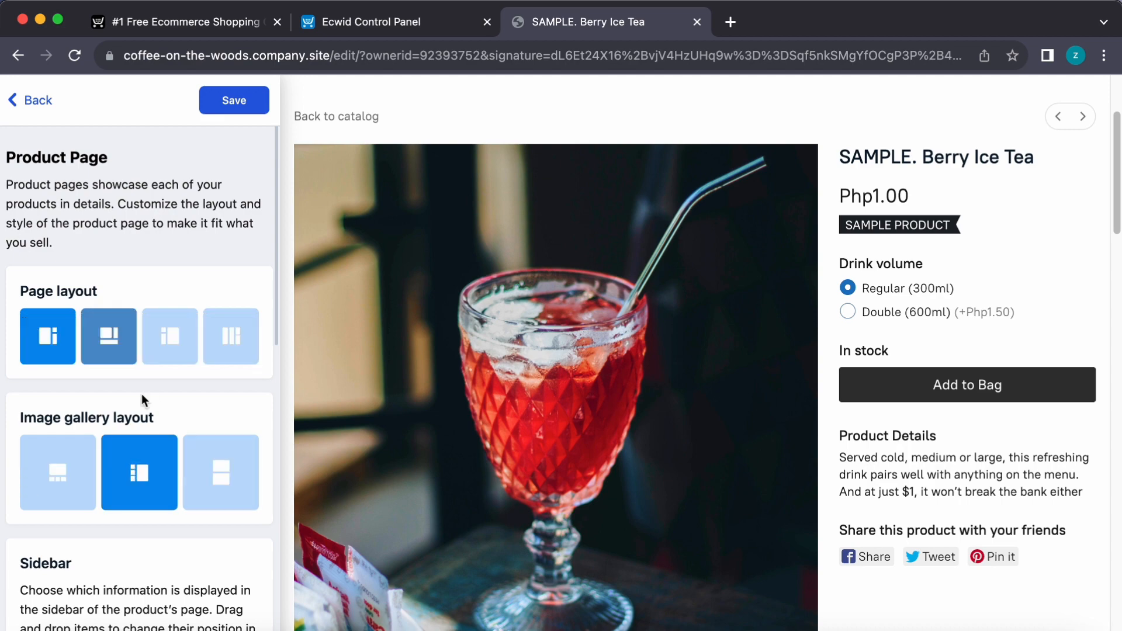
left_click(202, 476)
left_click(62, 473)
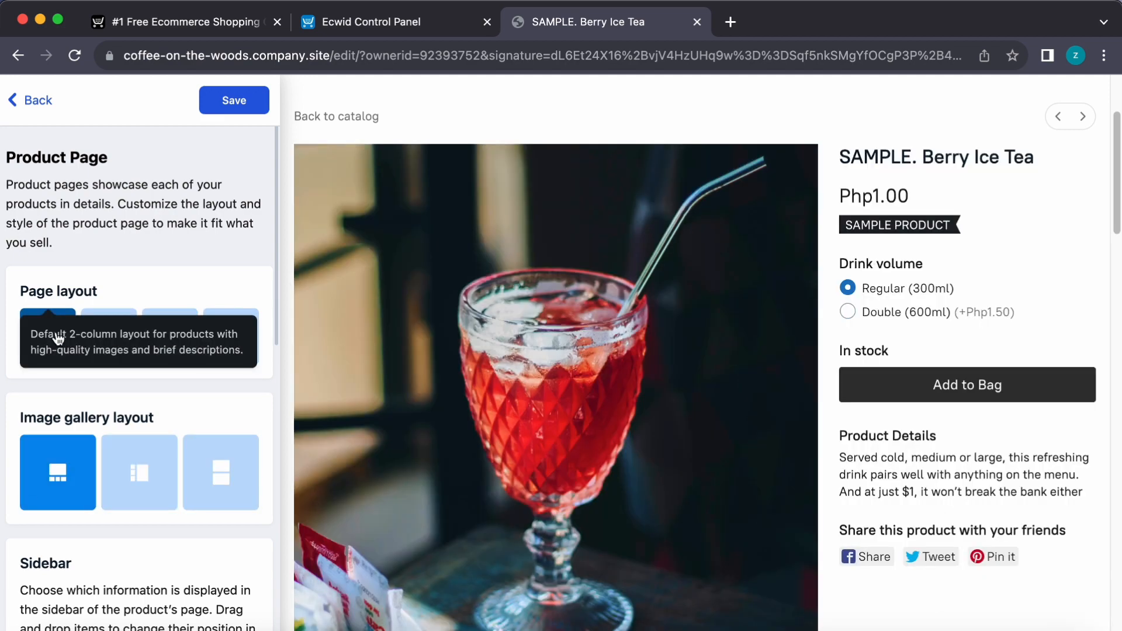
left_click(30, 99)
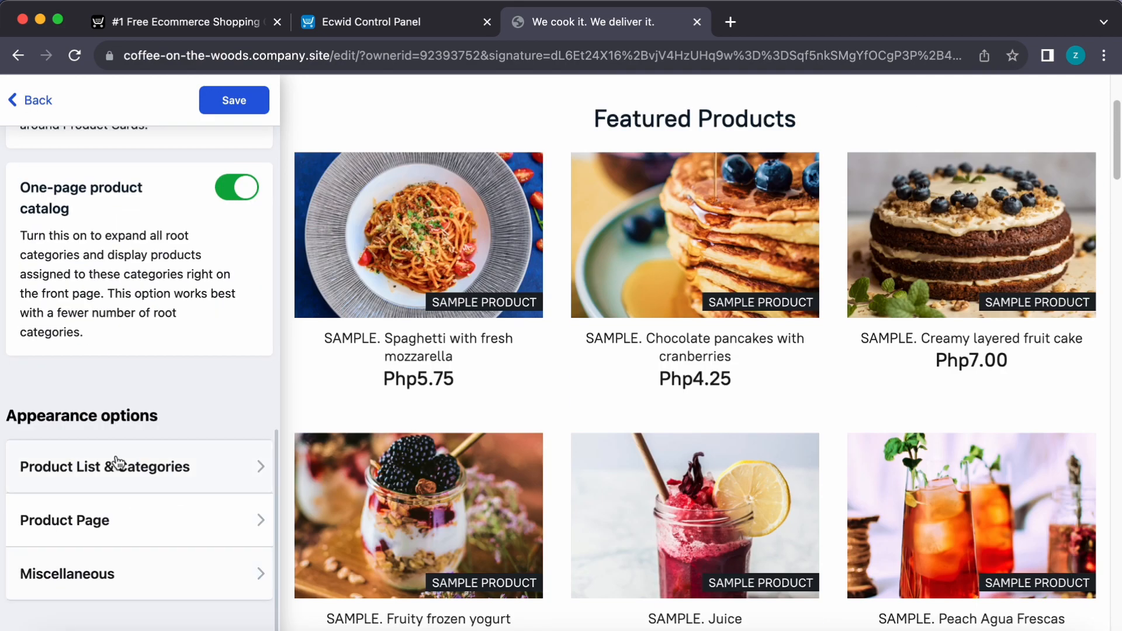